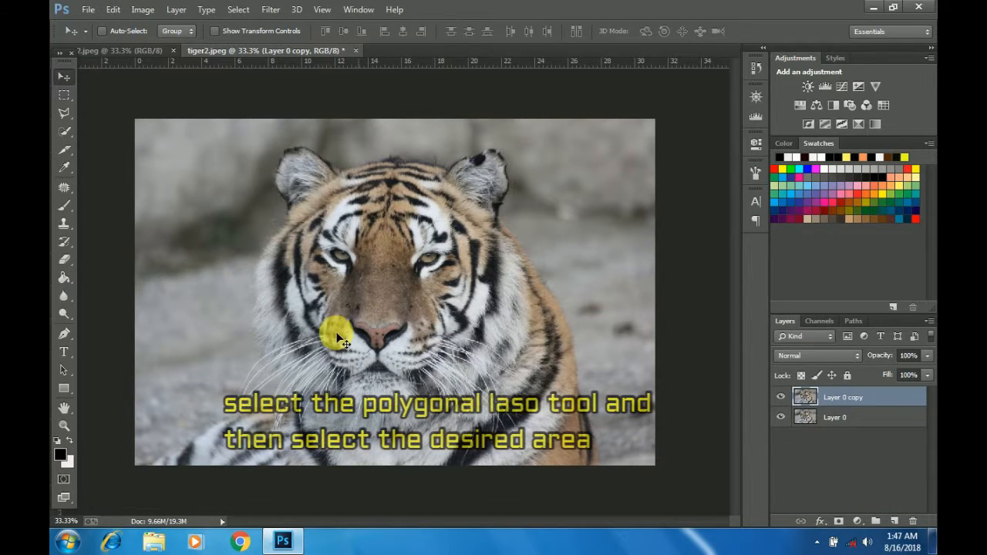
Step: Outline the tiger's face with a closed Polygonal Lasso selection on Layer 0 copy, running below the ears and around the chin
{"action": "left_click", "coordinate": [64, 114]}
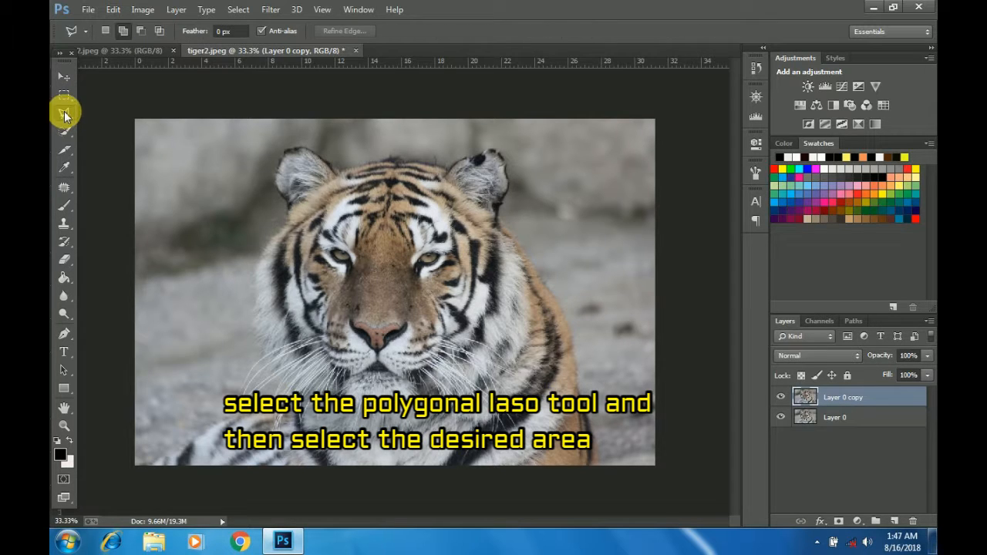
{"action": "left_click", "coordinate": [343, 176]}
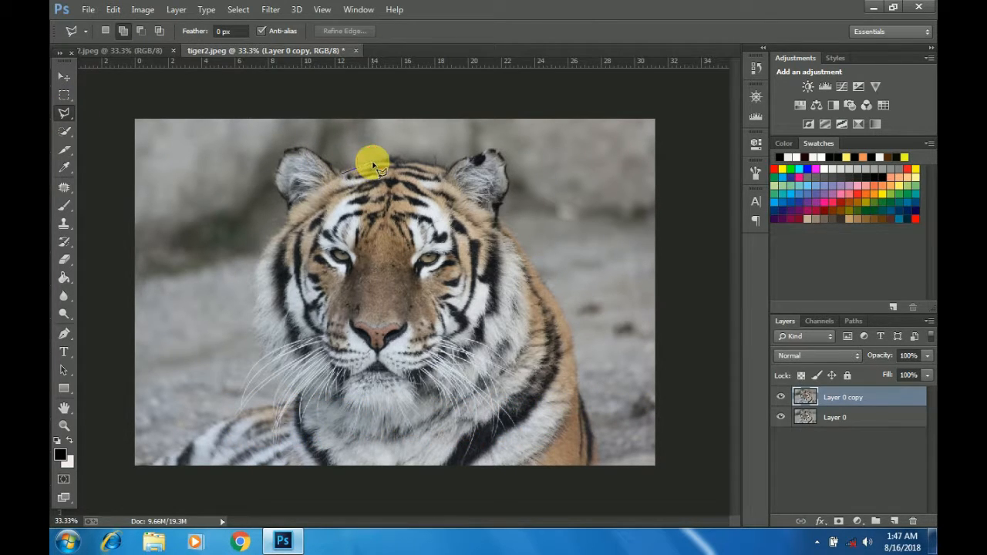
{"action": "left_click", "coordinate": [377, 163]}
{"action": "left_click", "coordinate": [421, 162]}
{"action": "left_click", "coordinate": [500, 222]}
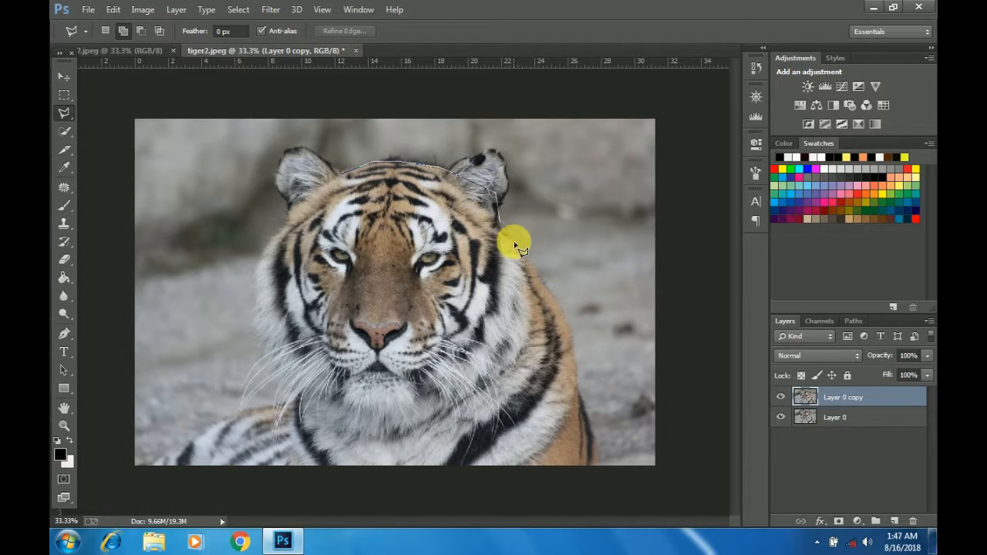
{"action": "left_click", "coordinate": [512, 244]}
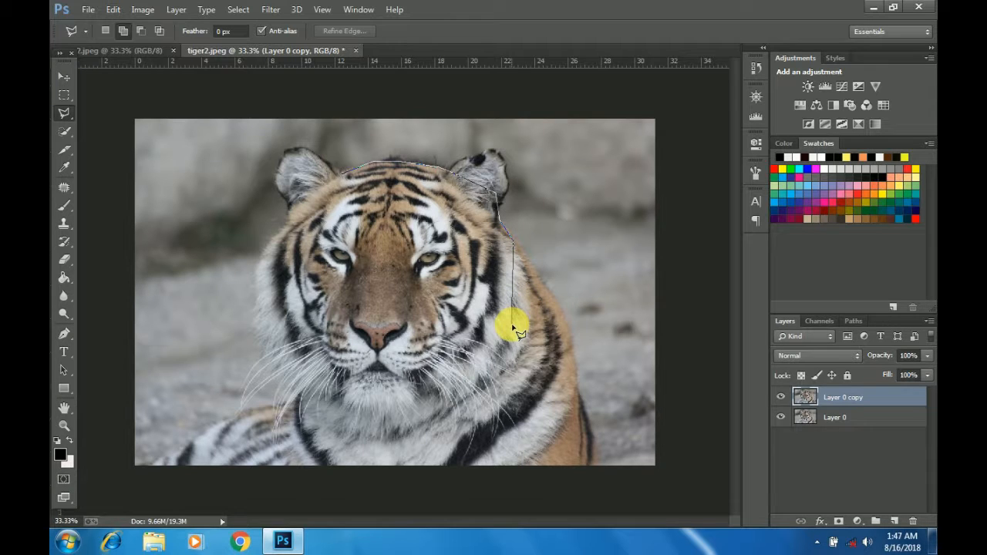
{"action": "left_click", "coordinate": [517, 326]}
{"action": "left_click", "coordinate": [505, 371]}
{"action": "left_click", "coordinate": [418, 439]}
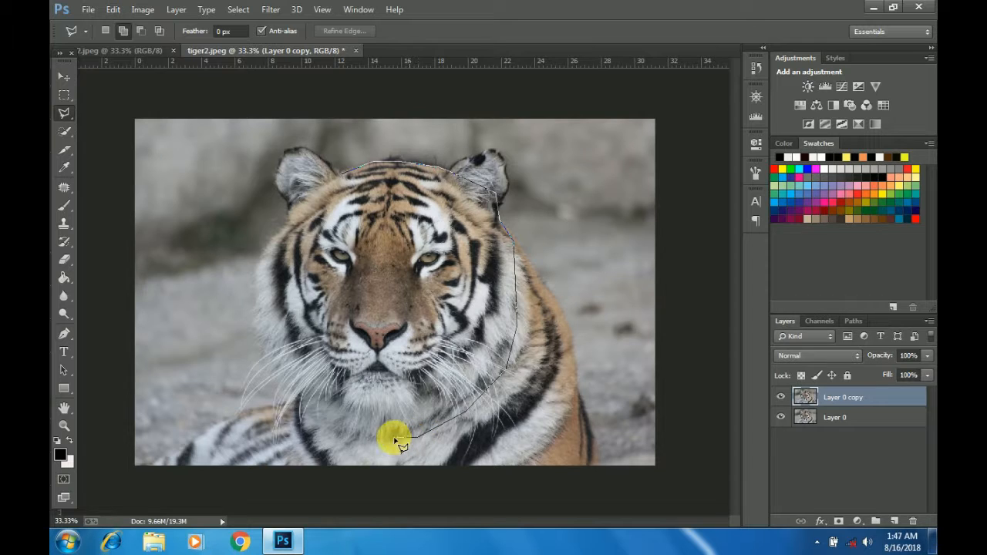
{"action": "left_click", "coordinate": [343, 437]}
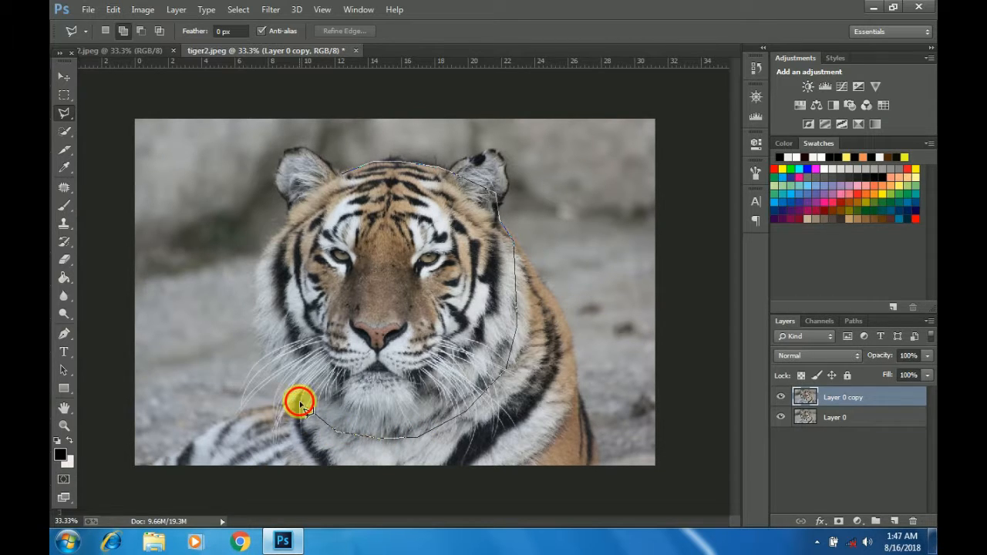
{"action": "left_click", "coordinate": [303, 407]}
{"action": "left_click", "coordinate": [276, 358]}
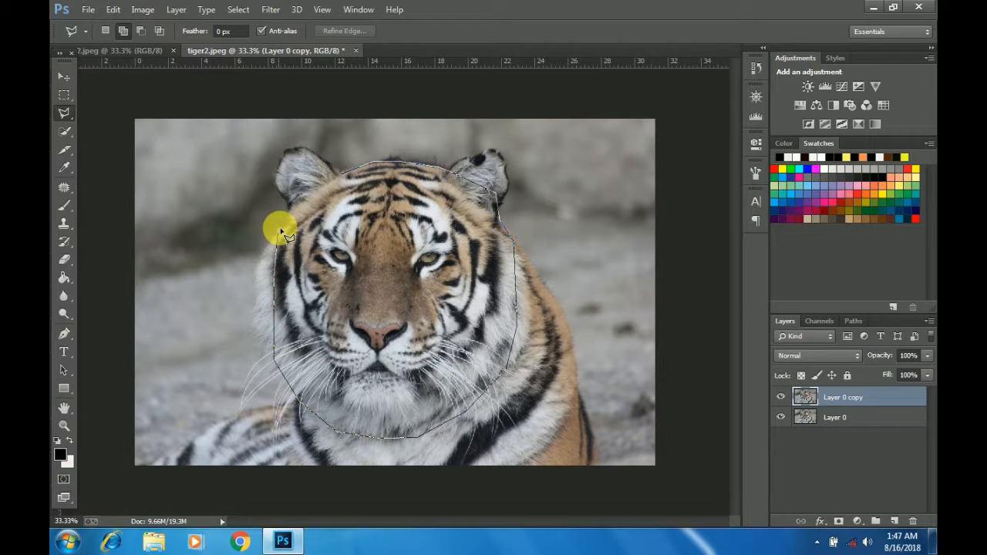
{"action": "left_click", "coordinate": [313, 181]}
{"action": "left_click", "coordinate": [349, 178]}
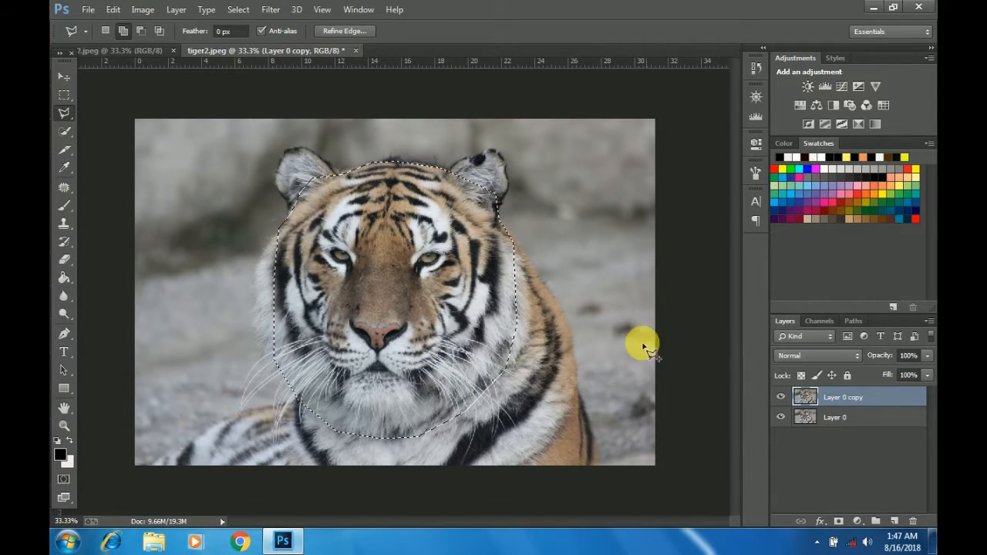
Step: Mask Layer 0 copy with the face selection and refine it with Smart Radius 3.5 px, Smooth 10, Feather 1.6 px and Contrast 7%
{"action": "left_click", "coordinate": [838, 522]}
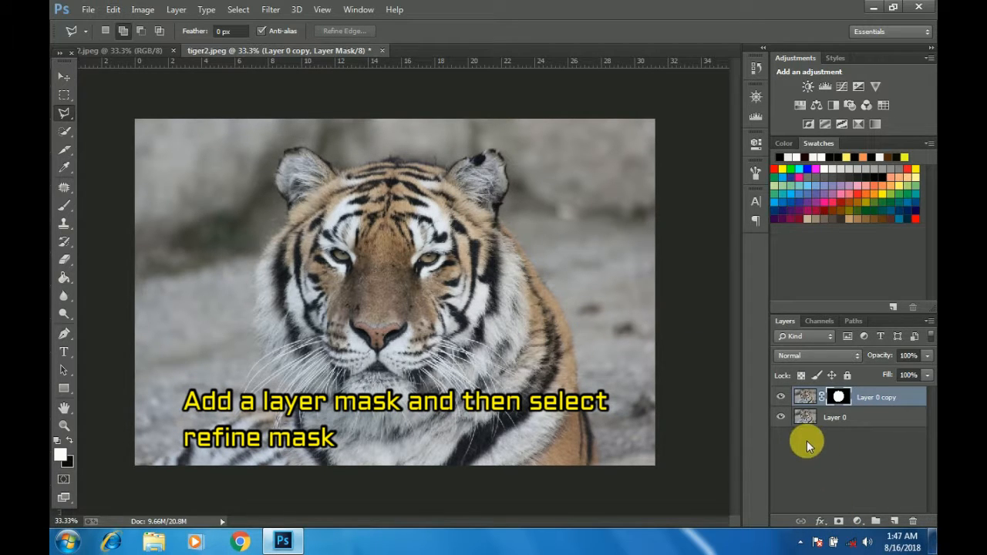
{"action": "right_click", "coordinate": [840, 397]}
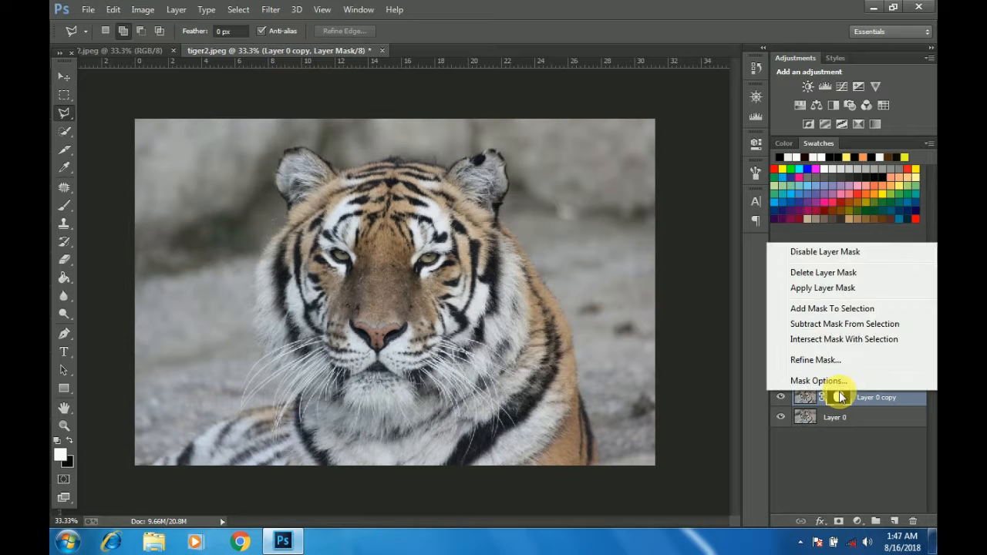
{"action": "left_click", "coordinate": [831, 360]}
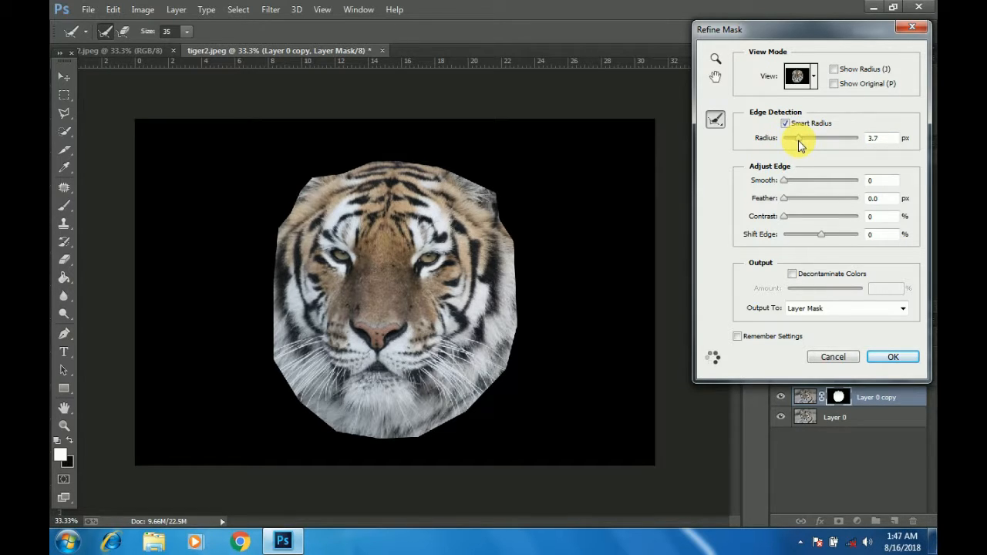
{"action": "left_click_drag", "start_coordinate": [800, 145], "coordinate": [797, 143]}
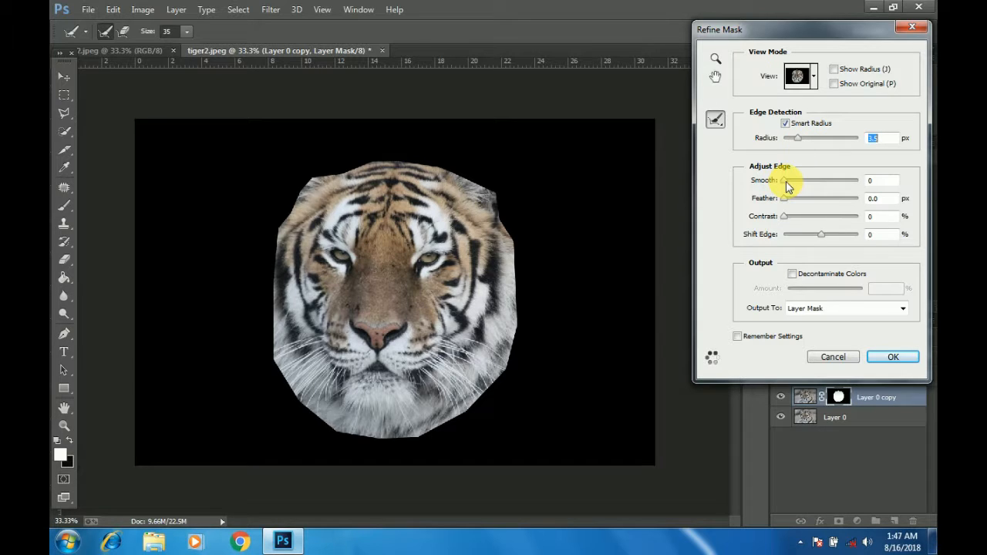
{"action": "left_click", "coordinate": [786, 183]}
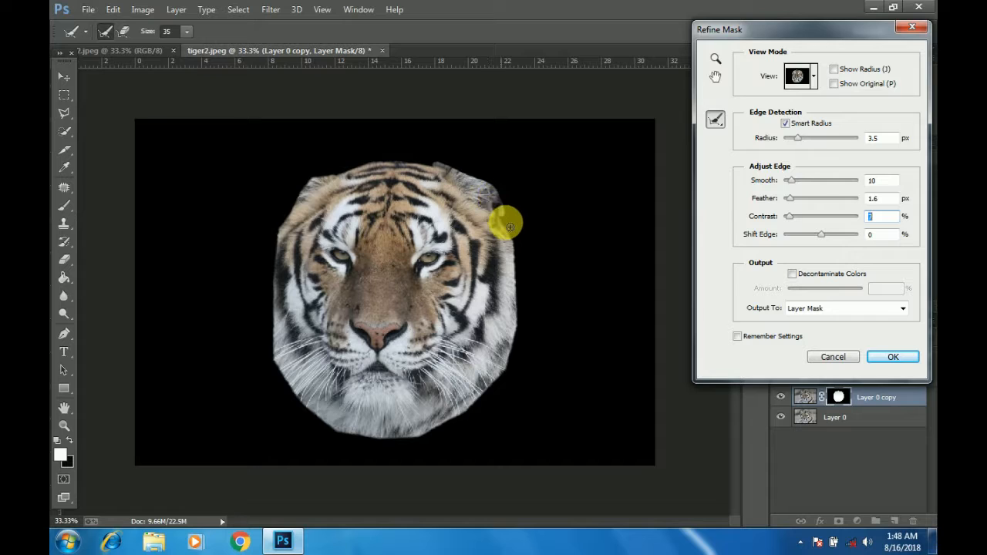
Step: Brush the refine radius around the whole outline of the tiger's face to recover the fur edge, and apply the refined mask
{"action": "mouse_move", "coordinate": [517, 241]}
{"action": "left_mouse_down"}
{"action": "mouse_move", "coordinate": [520, 242]}
{"action": "mouse_move", "coordinate": [527, 323]}
{"action": "mouse_move", "coordinate": [517, 297]}
{"action": "mouse_move", "coordinate": [522, 350]}
{"action": "mouse_move", "coordinate": [523, 330]}
{"action": "mouse_move", "coordinate": [524, 339]}
{"action": "mouse_move", "coordinate": [512, 377]}
{"action": "mouse_move", "coordinate": [515, 336]}
{"action": "mouse_move", "coordinate": [509, 386]}
{"action": "mouse_move", "coordinate": [497, 394]}
{"action": "mouse_move", "coordinate": [511, 375]}
{"action": "mouse_move", "coordinate": [467, 385]}
{"action": "mouse_move", "coordinate": [502, 386]}
{"action": "mouse_move", "coordinate": [508, 375]}
{"action": "mouse_move", "coordinate": [487, 405]}
{"action": "mouse_move", "coordinate": [424, 437]}
{"action": "mouse_move", "coordinate": [455, 424]}
{"action": "left_mouse_up"}
{"action": "mouse_move", "coordinate": [324, 173]}
{"action": "left_mouse_down"}
{"action": "mouse_move", "coordinate": [425, 166]}
{"action": "mouse_move", "coordinate": [465, 182]}
{"action": "mouse_move", "coordinate": [424, 198]}
{"action": "mouse_move", "coordinate": [318, 183]}
{"action": "mouse_move", "coordinate": [294, 226]}
{"action": "mouse_move", "coordinate": [296, 202]}
{"action": "mouse_move", "coordinate": [277, 236]}
{"action": "mouse_move", "coordinate": [287, 224]}
{"action": "mouse_move", "coordinate": [279, 293]}
{"action": "mouse_move", "coordinate": [273, 273]}
{"action": "mouse_move", "coordinate": [273, 369]}
{"action": "mouse_move", "coordinate": [332, 435]}
{"action": "mouse_move", "coordinate": [320, 426]}
{"action": "mouse_move", "coordinate": [342, 435]}
{"action": "mouse_move", "coordinate": [324, 417]}
{"action": "mouse_move", "coordinate": [339, 415]}
{"action": "mouse_move", "coordinate": [327, 392]}
{"action": "mouse_move", "coordinate": [339, 397]}
{"action": "mouse_move", "coordinate": [354, 450]}
{"action": "mouse_move", "coordinate": [350, 433]}
{"action": "mouse_move", "coordinate": [382, 448]}
{"action": "mouse_move", "coordinate": [378, 440]}
{"action": "mouse_move", "coordinate": [421, 439]}
{"action": "mouse_move", "coordinate": [385, 441]}
{"action": "mouse_move", "coordinate": [457, 414]}
{"action": "mouse_move", "coordinate": [441, 438]}
{"action": "mouse_move", "coordinate": [507, 388]}
{"action": "mouse_move", "coordinate": [465, 408]}
{"action": "mouse_move", "coordinate": [505, 386]}
{"action": "mouse_move", "coordinate": [500, 198]}
{"action": "mouse_move", "coordinate": [511, 227]}
{"action": "mouse_move", "coordinate": [341, 148]}
{"action": "mouse_move", "coordinate": [327, 180]}
{"action": "mouse_move", "coordinate": [378, 161]}
{"action": "mouse_move", "coordinate": [254, 223]}
{"action": "mouse_move", "coordinate": [276, 249]}
{"action": "mouse_move", "coordinate": [264, 326]}
{"action": "mouse_move", "coordinate": [524, 211]}
{"action": "mouse_move", "coordinate": [489, 197]}
{"action": "left_mouse_up"}
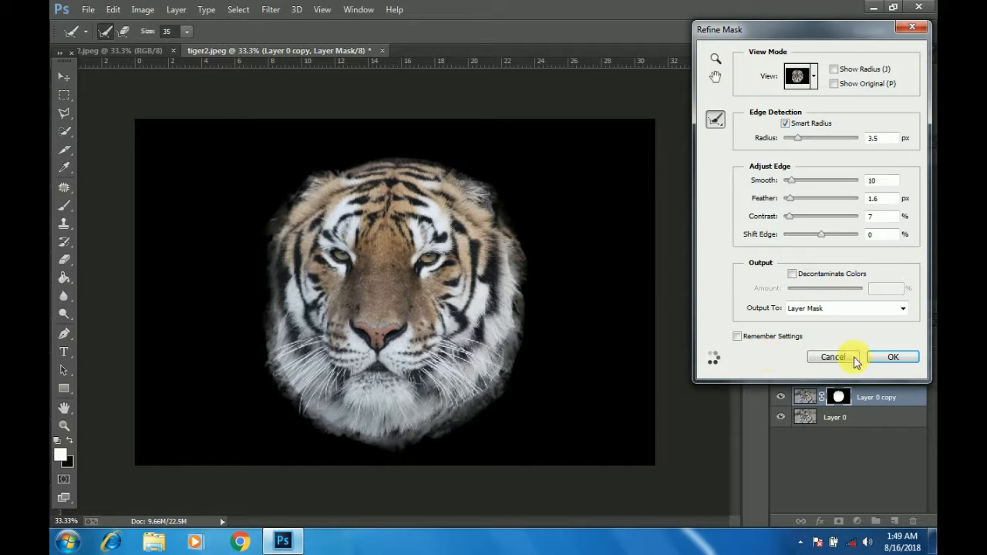
{"action": "left_click", "coordinate": [892, 357]}
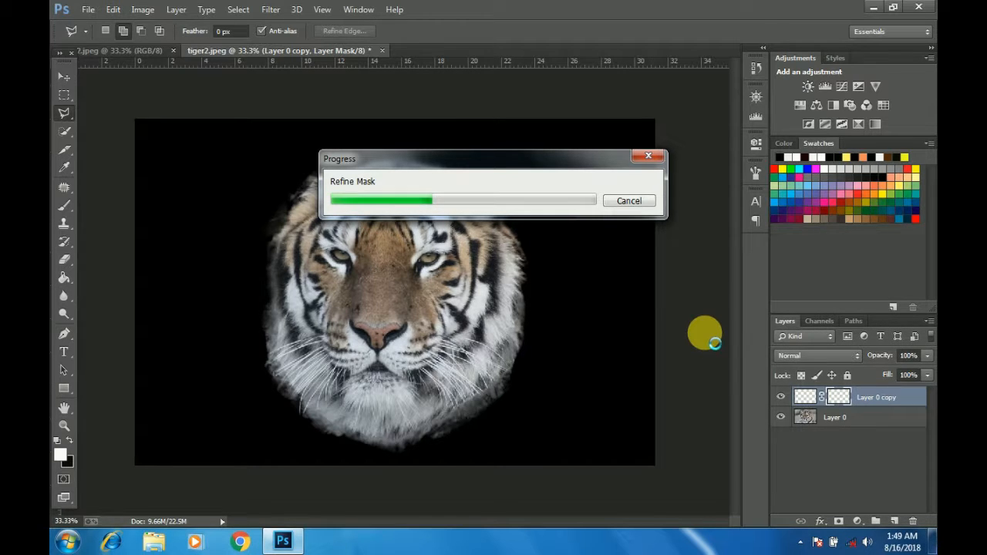
Step: Hide Layer 0 and move the masked tiger face into the man's portrait document, over his face
{"action": "left_click", "coordinate": [64, 78]}
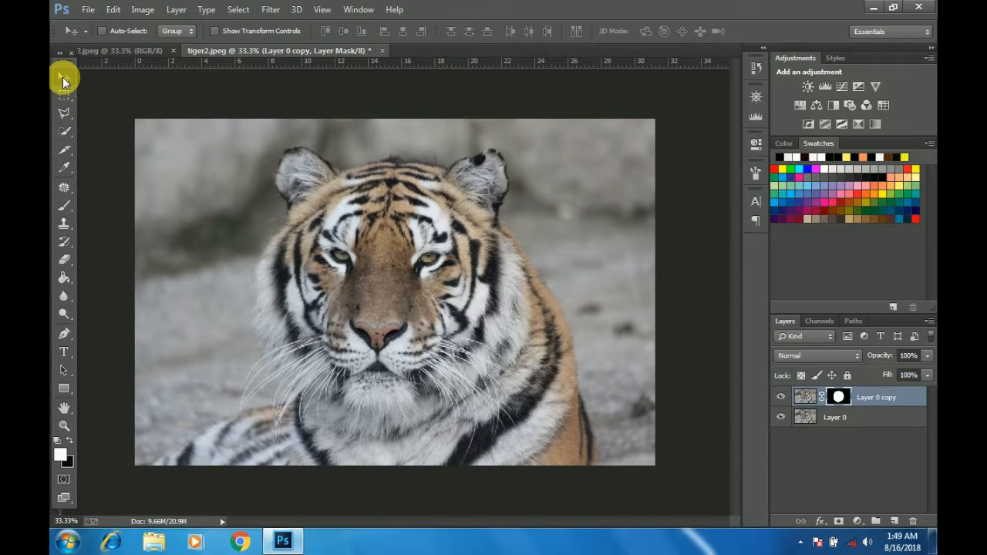
{"action": "left_click", "coordinate": [781, 418]}
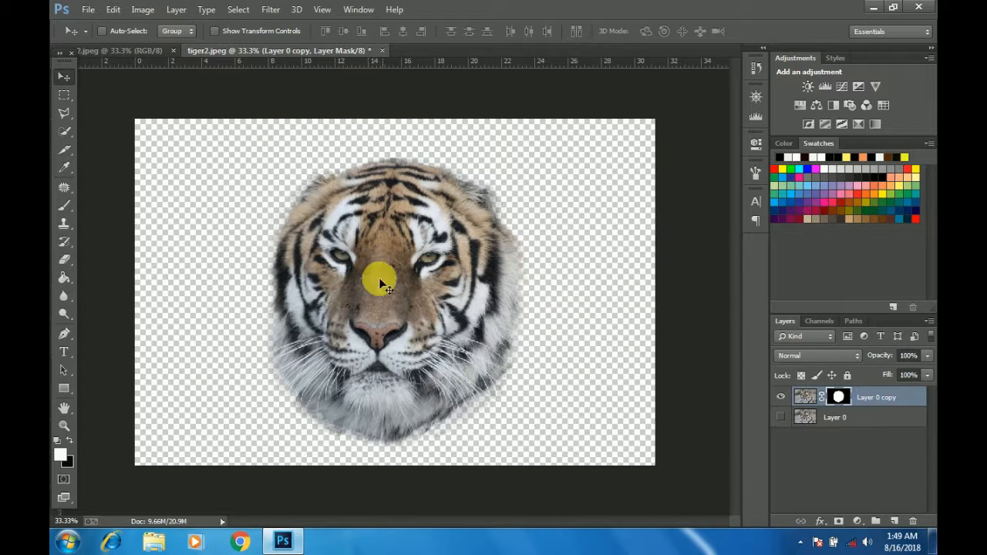
{"action": "mouse_move", "coordinate": [395, 281]}
{"action": "left_mouse_down"}
{"action": "mouse_move", "coordinate": [347, 228]}
{"action": "mouse_move", "coordinate": [234, 143]}
{"action": "mouse_move", "coordinate": [178, 127]}
{"action": "mouse_move", "coordinate": [143, 49]}
{"action": "mouse_move", "coordinate": [188, 48]}
{"action": "mouse_move", "coordinate": [324, 163]}
{"action": "mouse_move", "coordinate": [401, 284]}
{"action": "left_mouse_up"}
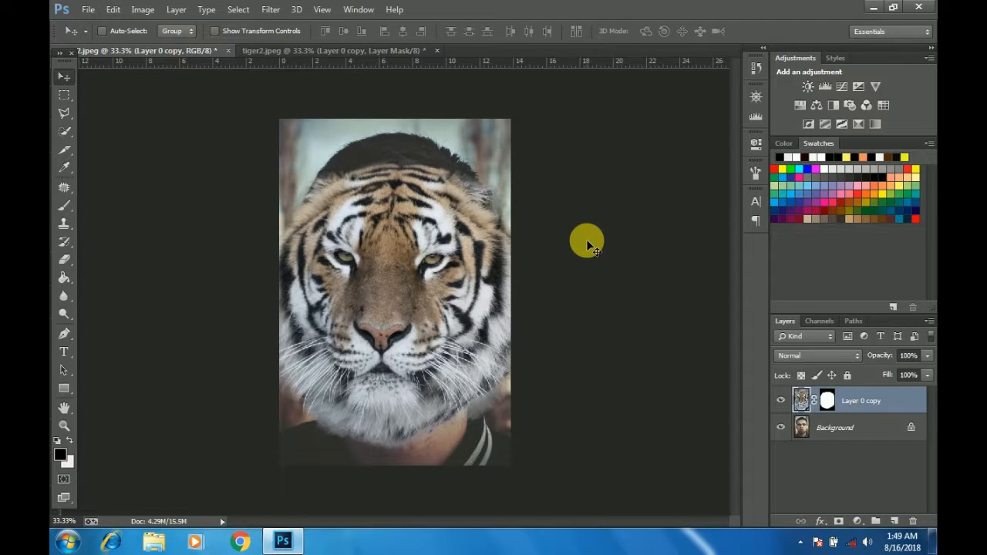
Step: Free-transform the tiger face to about 90% width and 87% height and place it over the man's face
{"action": "key", "text": "ctrl+alt+t"}
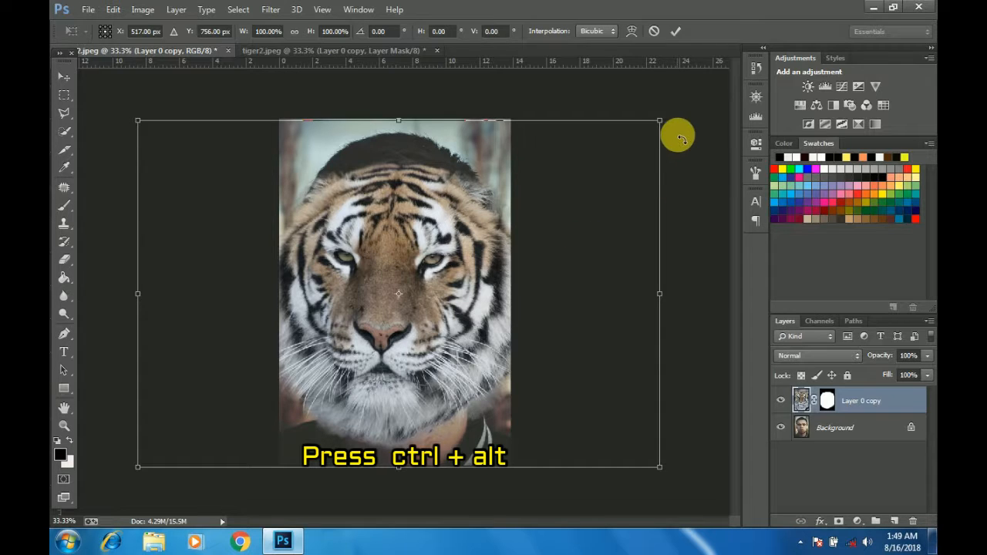
{"action": "left_click_drag", "start_coordinate": [659, 122], "coordinate": [633, 146]}
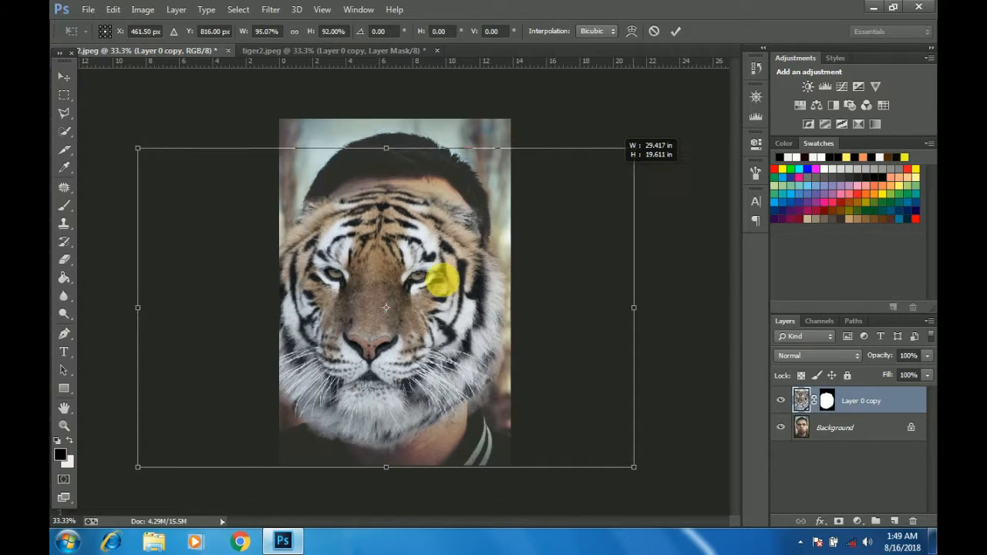
{"action": "mouse_move", "coordinate": [433, 291]}
{"action": "left_mouse_down"}
{"action": "mouse_move", "coordinate": [440, 275]}
{"action": "mouse_move", "coordinate": [434, 290]}
{"action": "left_mouse_up"}
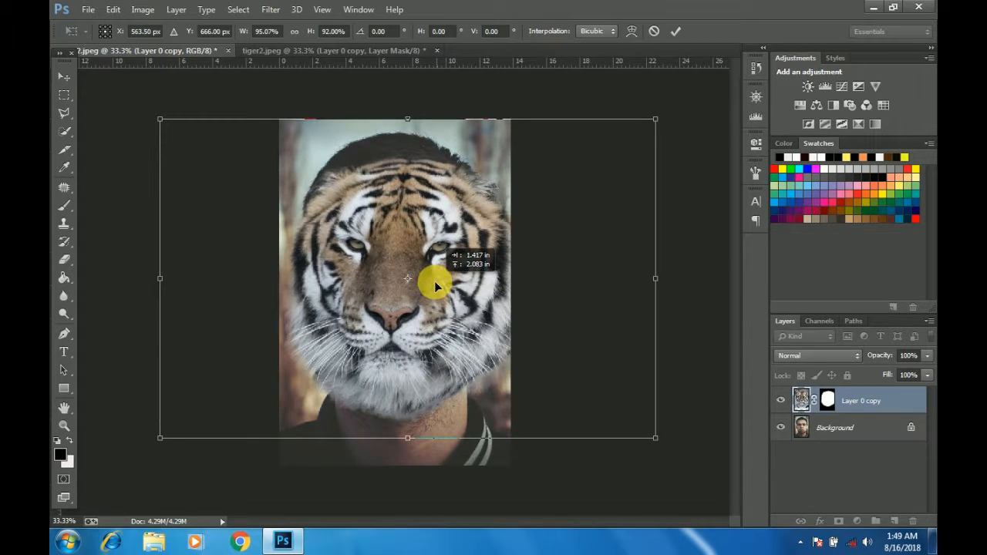
{"action": "left_click_drag", "start_coordinate": [656, 118], "coordinate": [630, 140]}
{"action": "left_click_drag", "start_coordinate": [439, 272], "coordinate": [445, 261]}
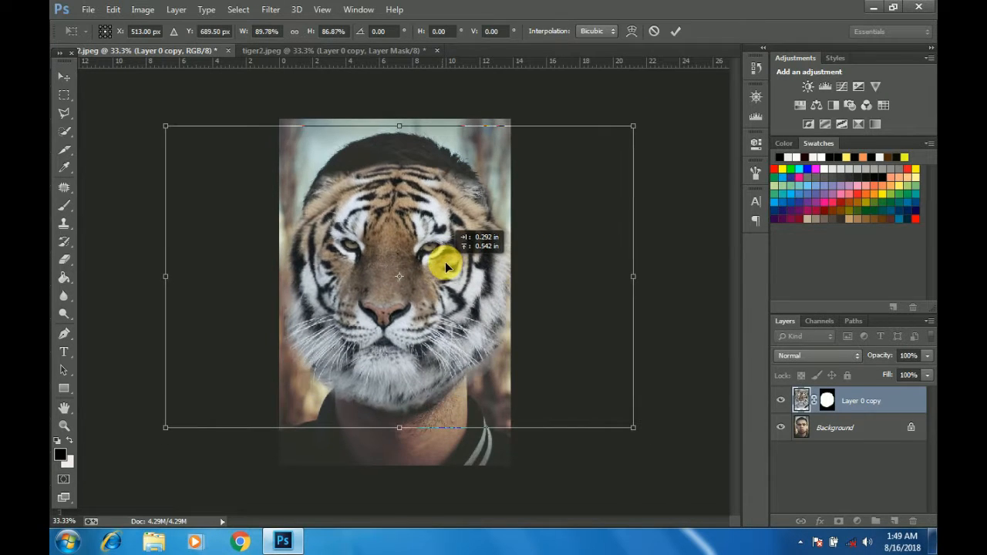
Step: Lower the tiger layer's opacity to 45%, rotate it about -3.4°, stretch its height to about 91% and align its eyes with the man's
{"action": "left_click", "coordinate": [926, 355]}
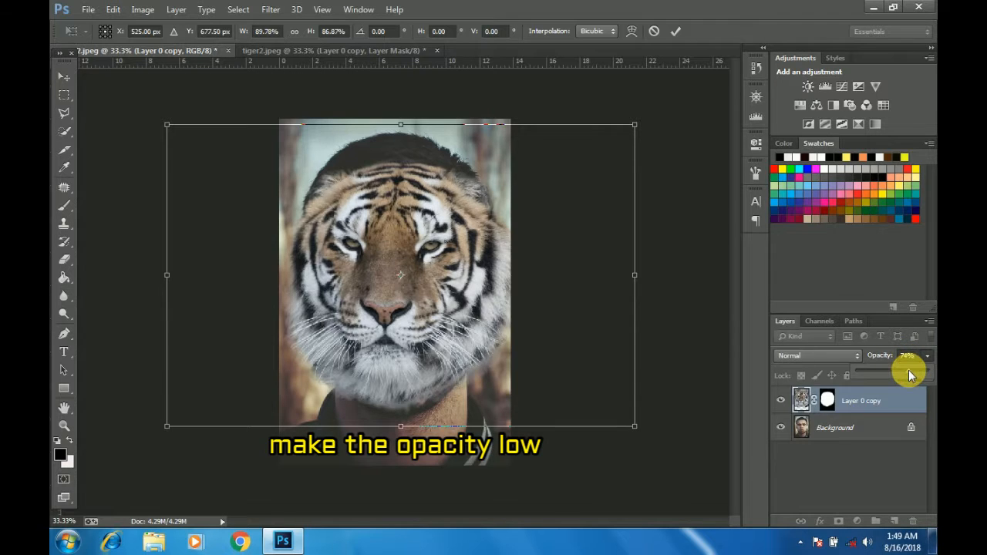
{"action": "left_click_drag", "start_coordinate": [910, 375], "coordinate": [888, 375]}
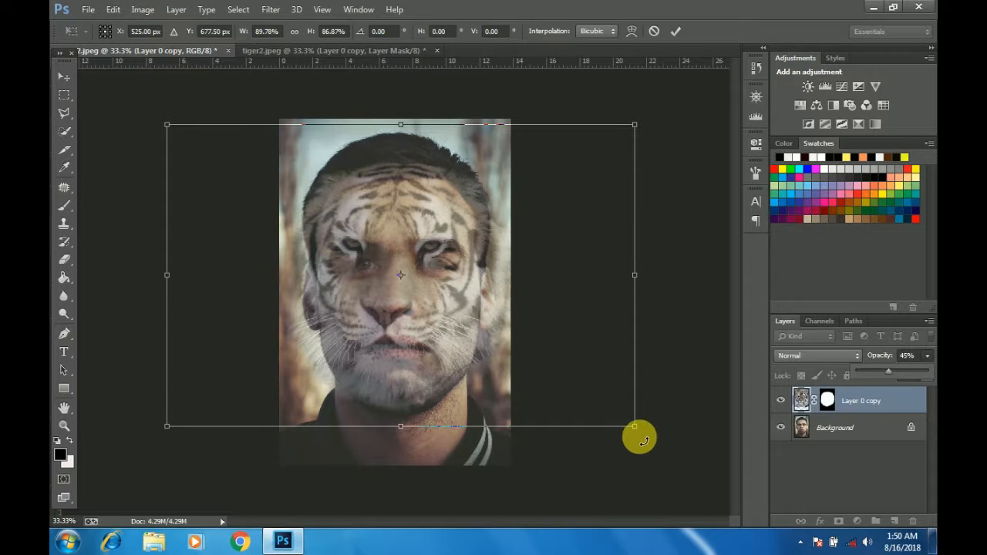
{"action": "left_click_drag", "start_coordinate": [643, 434], "coordinate": [657, 423]}
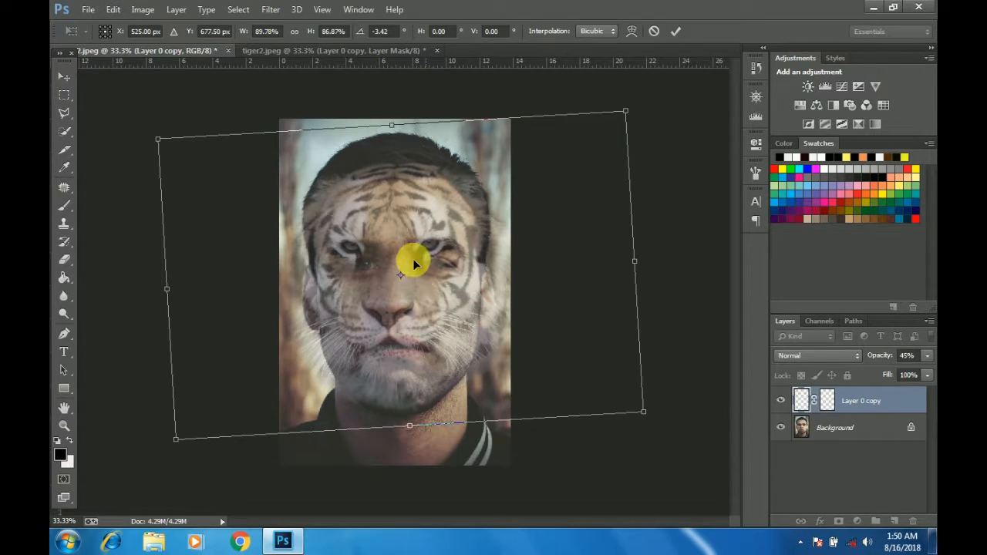
{"action": "left_click_drag", "start_coordinate": [411, 273], "coordinate": [430, 298]}
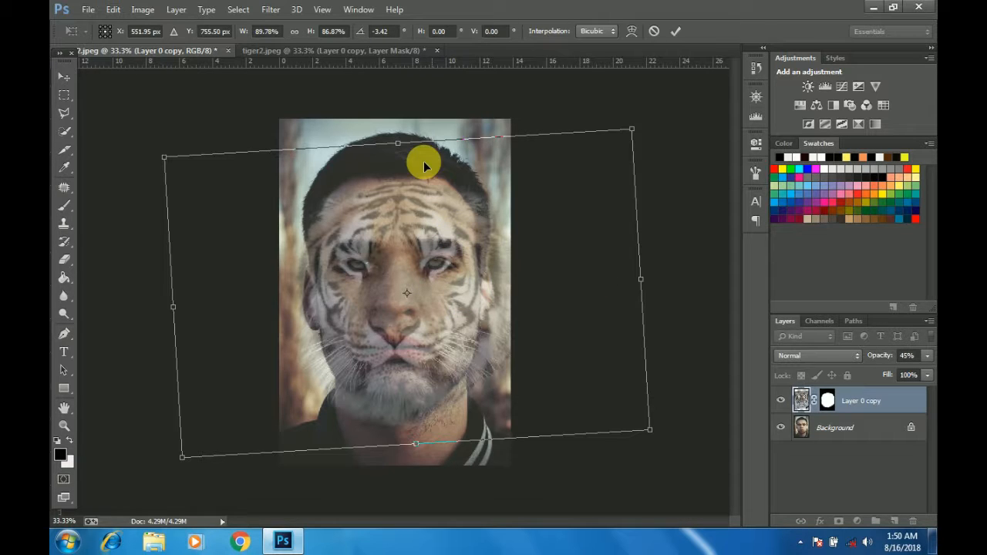
{"action": "left_click_drag", "start_coordinate": [400, 147], "coordinate": [396, 128]}
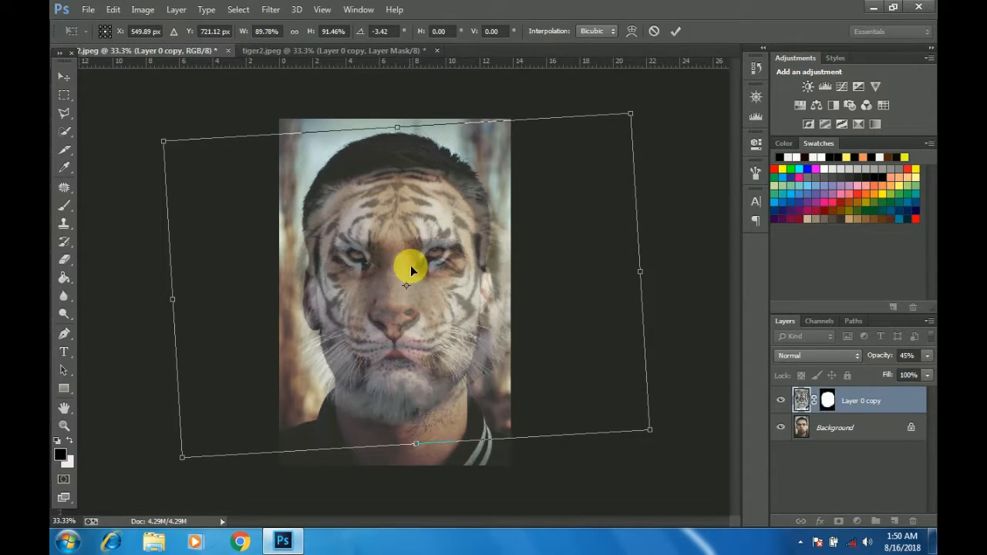
{"action": "mouse_move", "coordinate": [399, 269]}
{"action": "left_mouse_down"}
{"action": "mouse_move", "coordinate": [397, 285]}
{"action": "mouse_move", "coordinate": [409, 285]}
{"action": "left_mouse_up"}
{"action": "left_click_drag", "start_coordinate": [465, 306], "coordinate": [465, 303]}
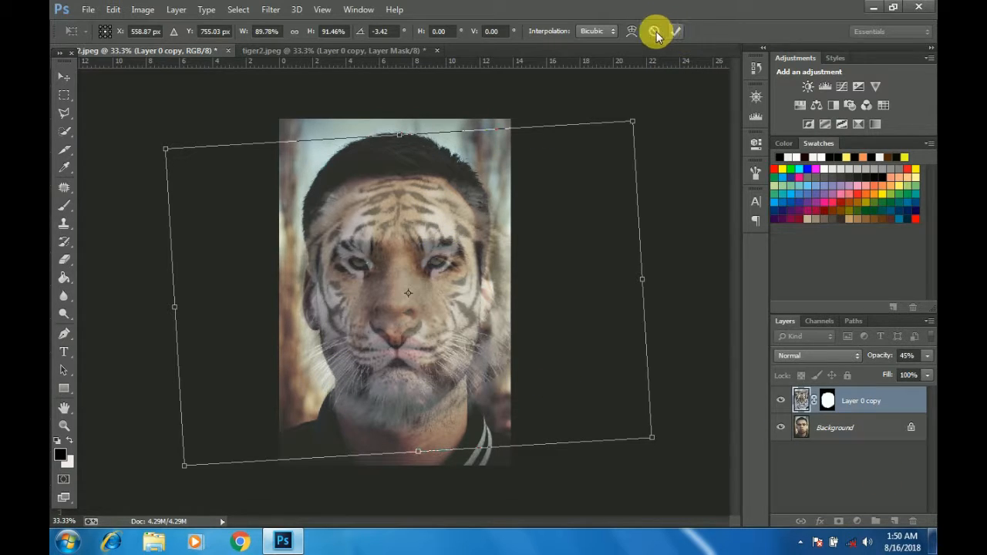
Step: Warp the tiger face, raising its mouth towards the man's lips, then set the layer opacity to 21% and lower the brow area
{"action": "left_click", "coordinate": [630, 31]}
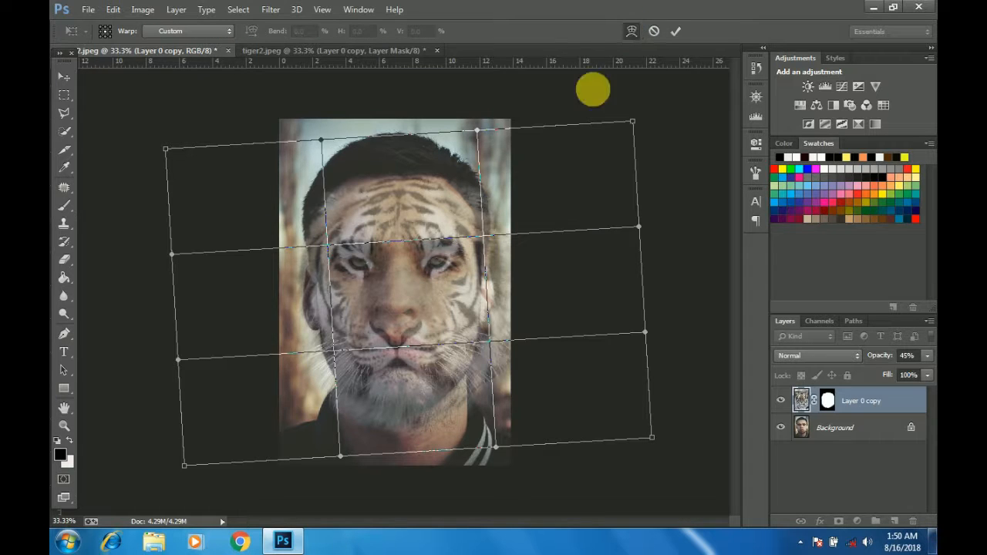
{"action": "mouse_move", "coordinate": [405, 360]}
{"action": "left_mouse_down"}
{"action": "mouse_move", "coordinate": [415, 331]}
{"action": "mouse_move", "coordinate": [400, 356]}
{"action": "mouse_move", "coordinate": [407, 346]}
{"action": "left_mouse_up"}
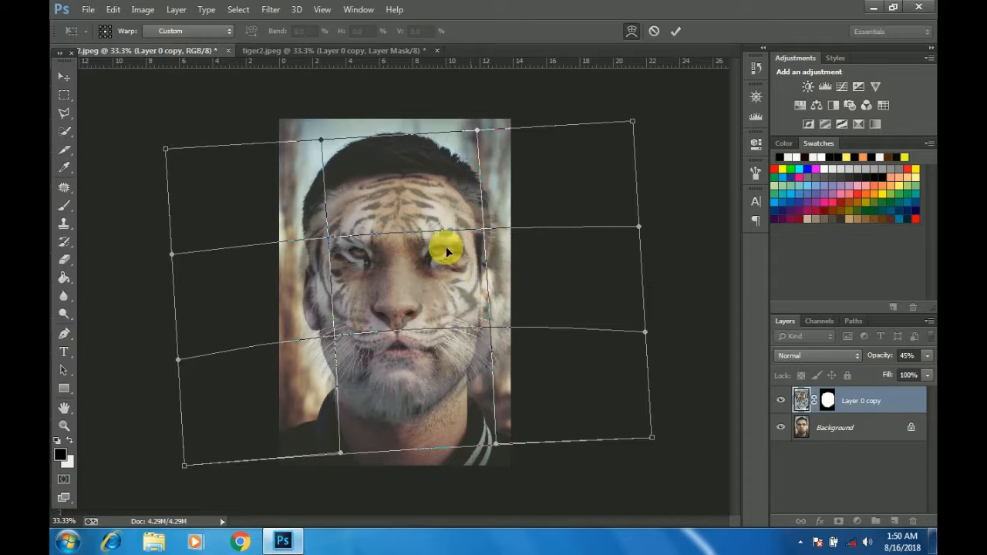
{"action": "left_click", "coordinate": [927, 356]}
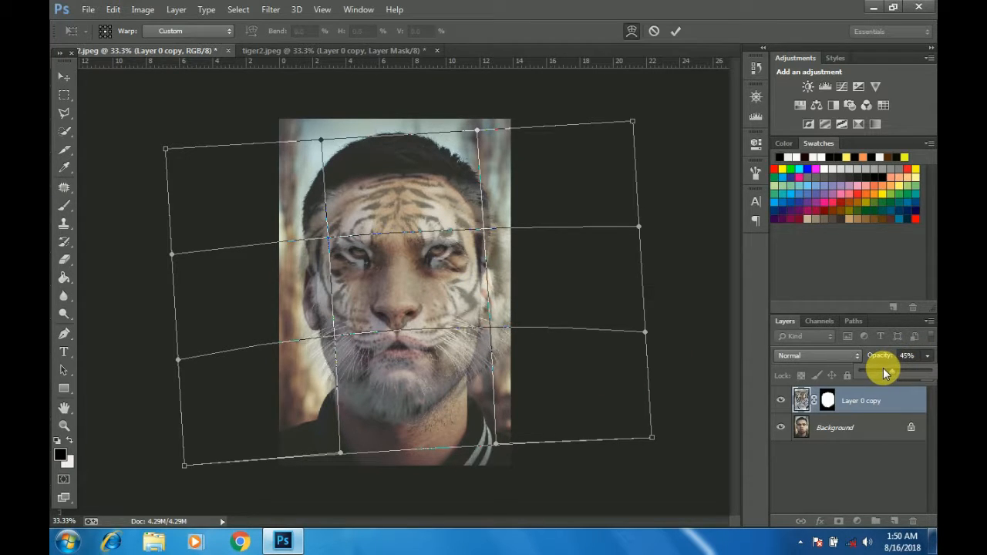
{"action": "left_click_drag", "start_coordinate": [885, 369], "coordinate": [873, 373]}
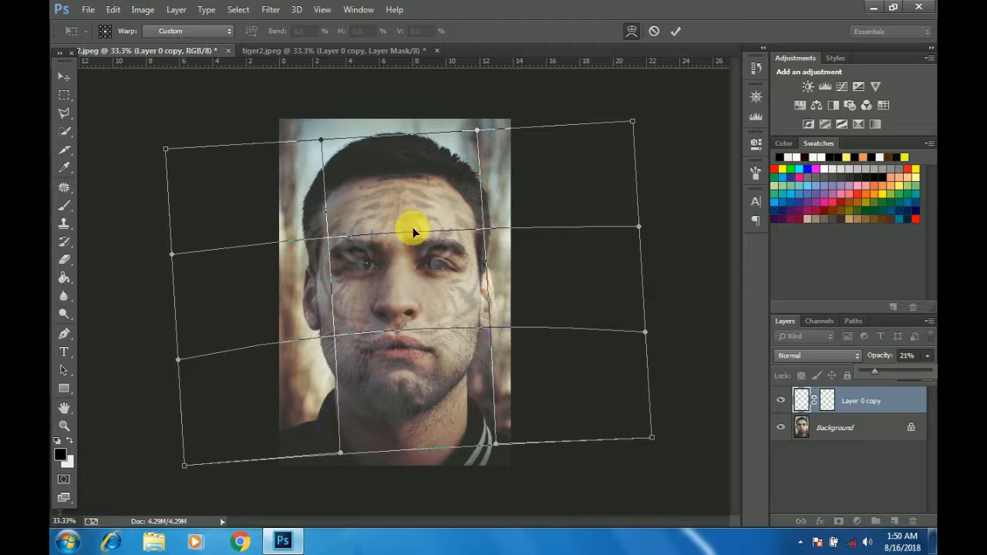
{"action": "left_click_drag", "start_coordinate": [412, 228], "coordinate": [414, 235]}
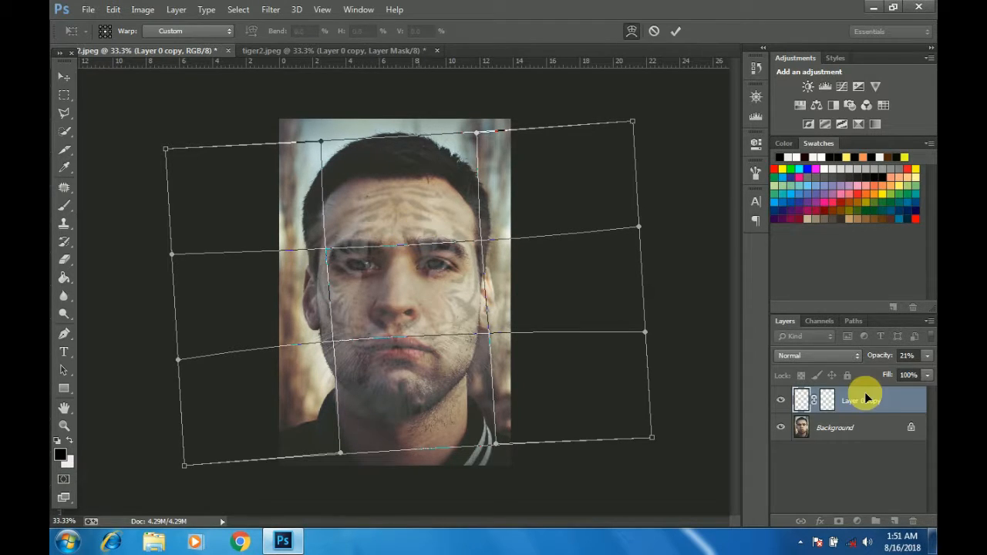
Step: Set the tiger layer's opacity to 46%, finish warping its muzzle, eyes and forehead onto the man's features, and apply the transform
{"action": "left_click", "coordinate": [927, 356]}
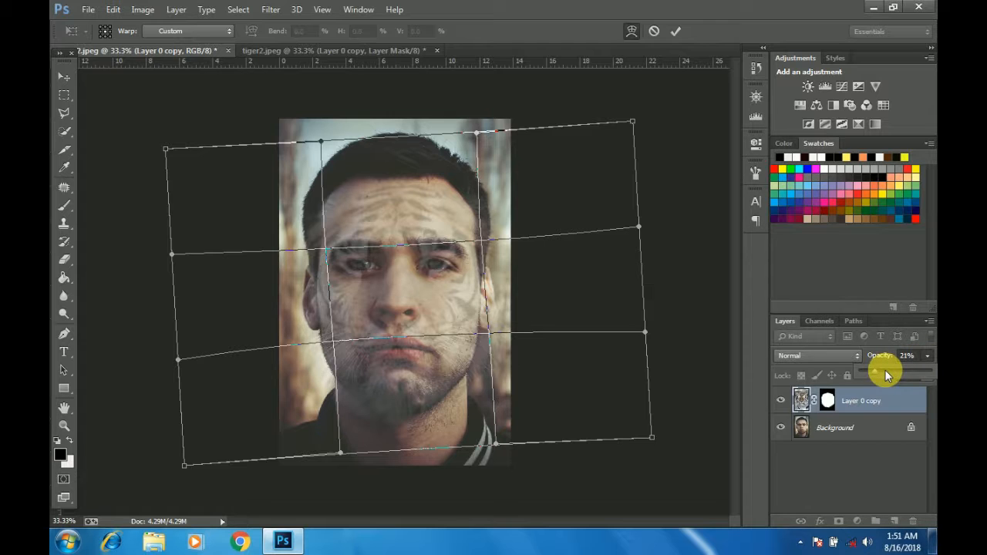
{"action": "left_click_drag", "start_coordinate": [887, 368], "coordinate": [891, 367]}
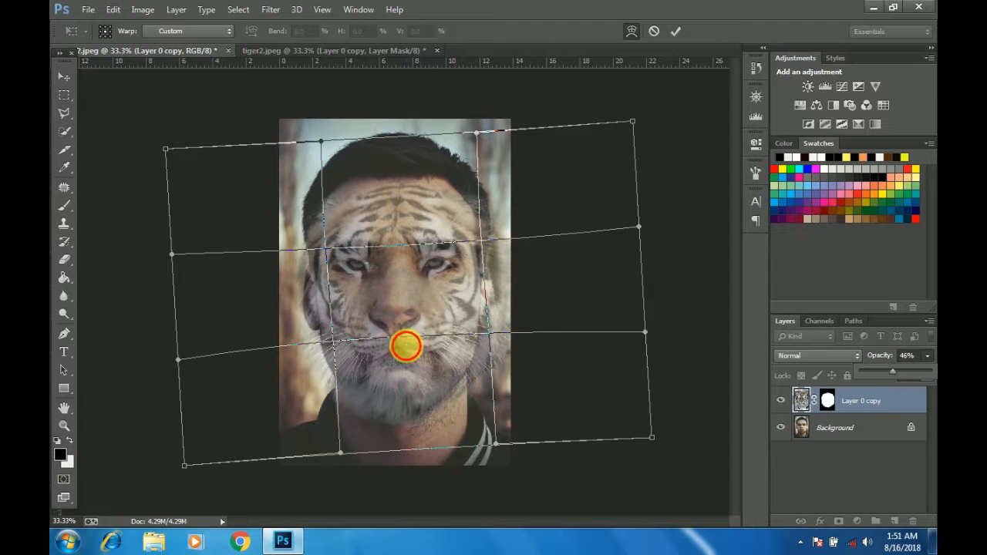
{"action": "left_click_drag", "start_coordinate": [406, 347], "coordinate": [409, 341]}
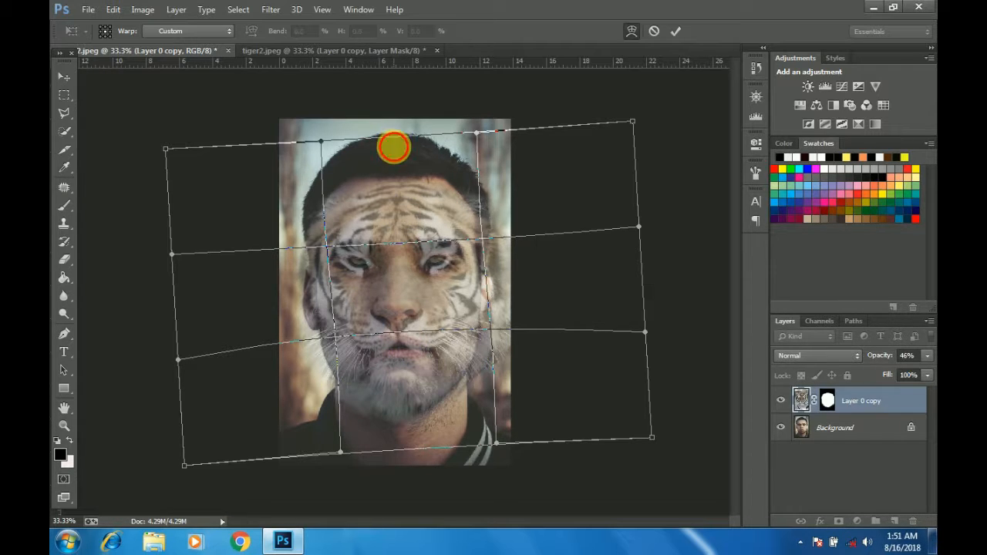
{"action": "left_click_drag", "start_coordinate": [392, 147], "coordinate": [390, 132]}
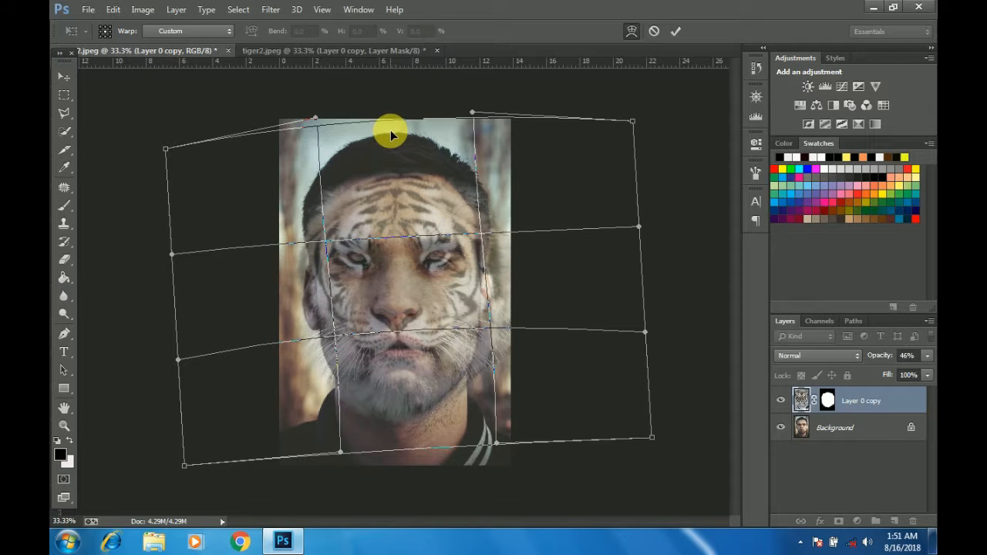
{"action": "left_click_drag", "start_coordinate": [407, 226], "coordinate": [411, 232]}
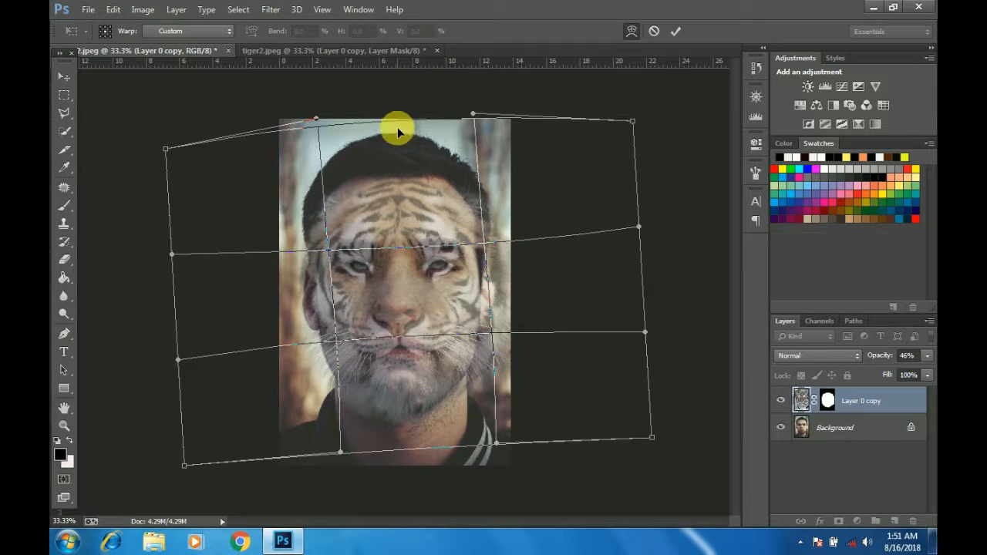
{"action": "left_click_drag", "start_coordinate": [397, 127], "coordinate": [397, 115]}
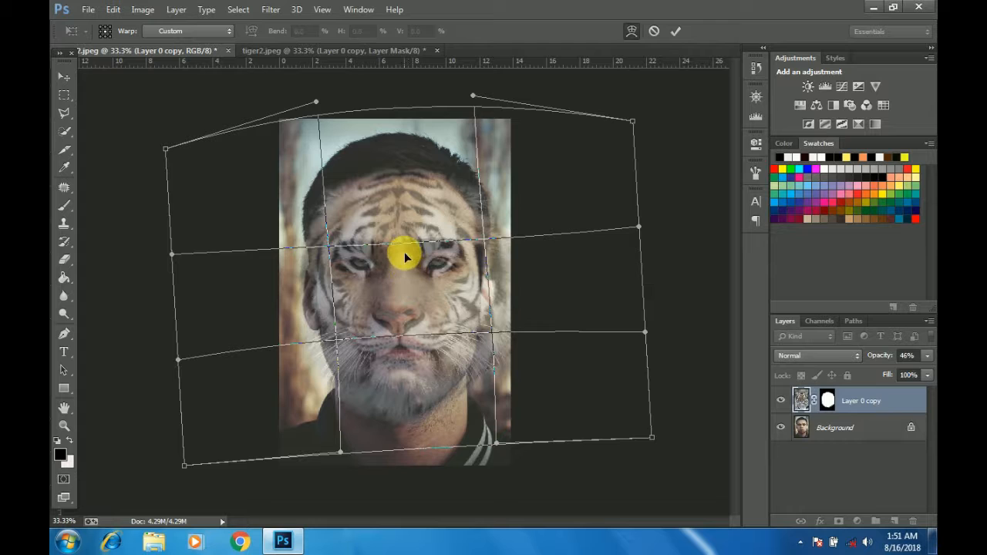
{"action": "left_click_drag", "start_coordinate": [404, 252], "coordinate": [405, 253]}
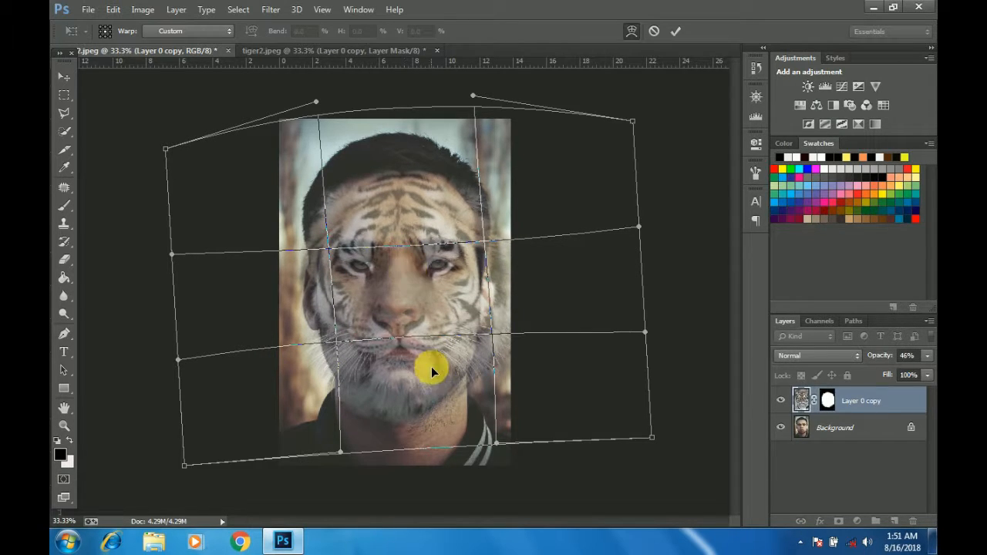
{"action": "left_click_drag", "start_coordinate": [404, 341], "coordinate": [404, 334]}
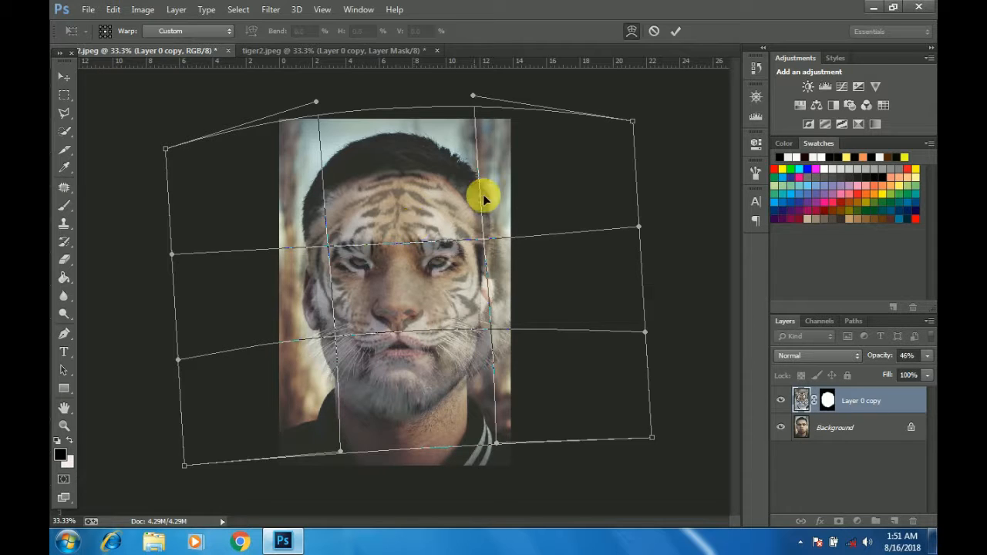
{"action": "left_click", "coordinate": [677, 32]}
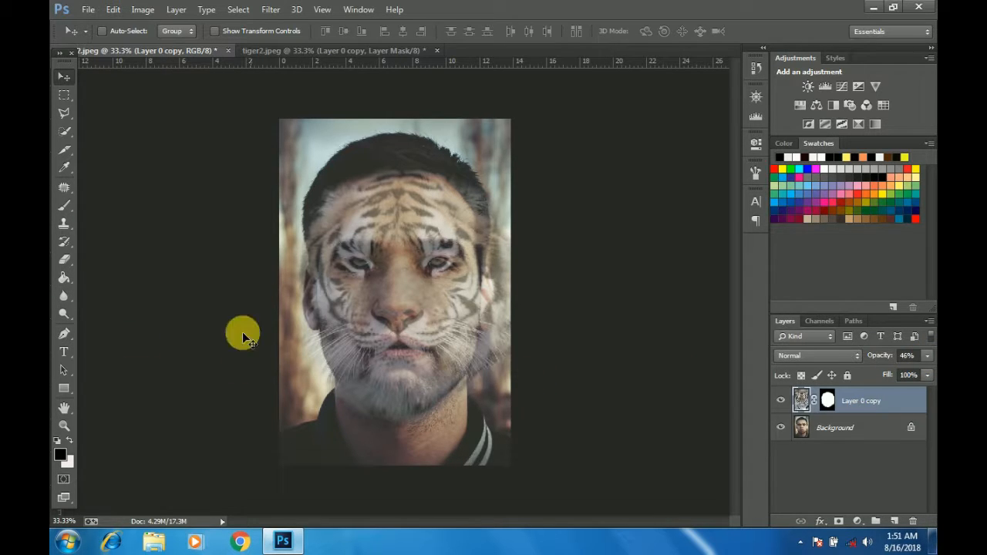
Step: Erase the tiger layer over the man's eyes, nostrils and lips with a size 60 eraser at 38% opacity
{"action": "left_click", "coordinate": [67, 262]}
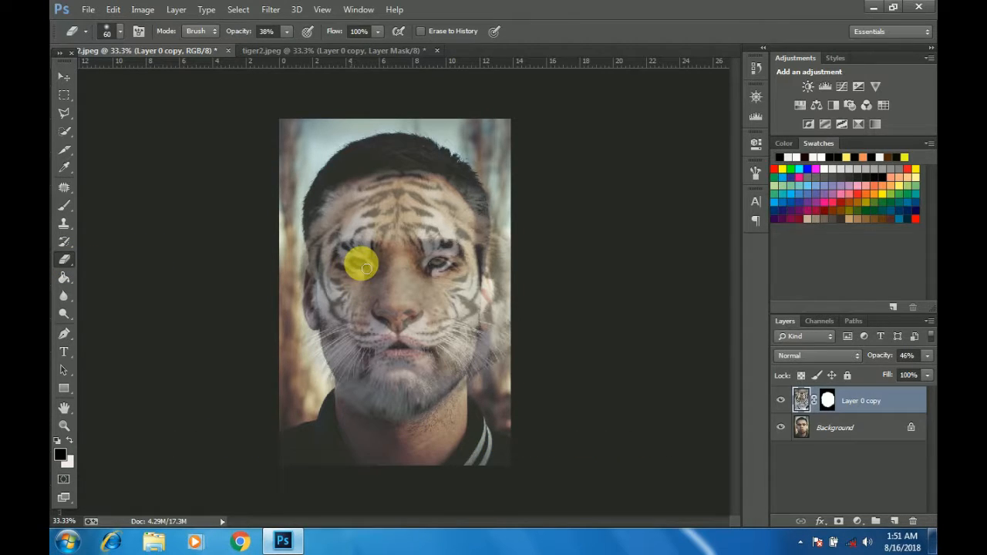
{"action": "mouse_move", "coordinate": [357, 267]}
{"action": "left_mouse_down"}
{"action": "mouse_move", "coordinate": [346, 260]}
{"action": "mouse_move", "coordinate": [357, 264]}
{"action": "mouse_move", "coordinate": [349, 271]}
{"action": "mouse_move", "coordinate": [455, 271]}
{"action": "mouse_move", "coordinate": [444, 270]}
{"action": "mouse_move", "coordinate": [451, 262]}
{"action": "mouse_move", "coordinate": [451, 293]}
{"action": "left_mouse_up"}
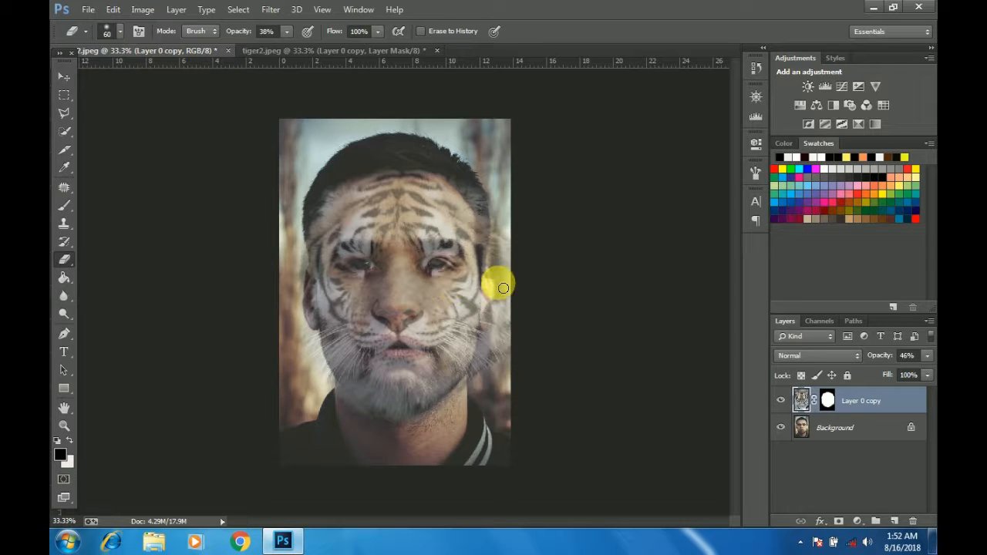
{"action": "key", "text": "ctrl+equal"}
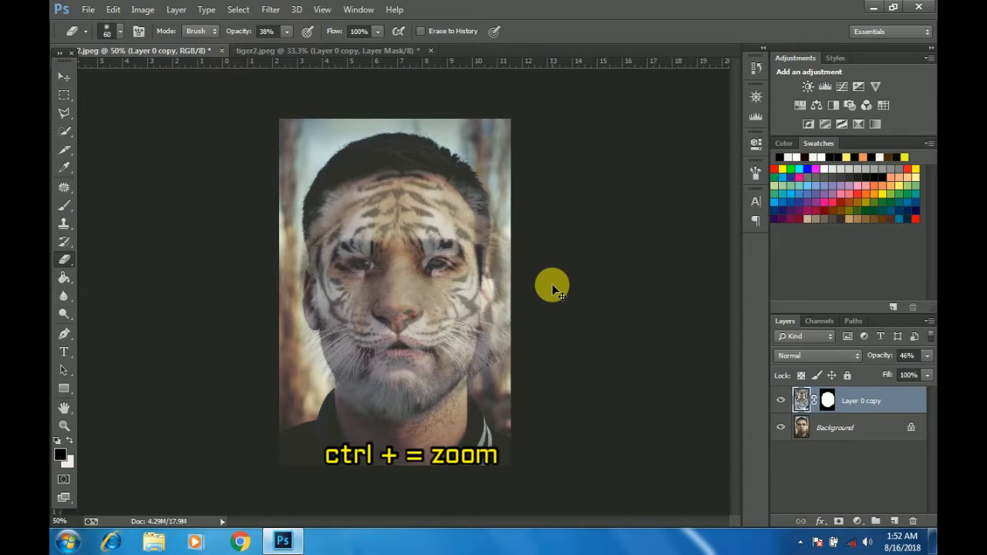
{"action": "mouse_move", "coordinate": [399, 251]}
{"action": "left_mouse_down"}
{"action": "mouse_move", "coordinate": [334, 261]}
{"action": "mouse_move", "coordinate": [343, 262]}
{"action": "left_mouse_up"}
{"action": "mouse_move", "coordinate": [493, 262]}
{"action": "left_mouse_down"}
{"action": "mouse_move", "coordinate": [445, 265]}
{"action": "mouse_move", "coordinate": [458, 253]}
{"action": "mouse_move", "coordinate": [487, 264]}
{"action": "mouse_move", "coordinate": [441, 258]}
{"action": "mouse_move", "coordinate": [467, 250]}
{"action": "mouse_move", "coordinate": [491, 263]}
{"action": "mouse_move", "coordinate": [327, 250]}
{"action": "mouse_move", "coordinate": [330, 265]}
{"action": "mouse_move", "coordinate": [399, 271]}
{"action": "mouse_move", "coordinate": [423, 247]}
{"action": "mouse_move", "coordinate": [457, 362]}
{"action": "mouse_move", "coordinate": [440, 395]}
{"action": "mouse_move", "coordinate": [384, 372]}
{"action": "mouse_move", "coordinate": [408, 377]}
{"action": "mouse_move", "coordinate": [383, 384]}
{"action": "mouse_move", "coordinate": [379, 363]}
{"action": "mouse_move", "coordinate": [404, 376]}
{"action": "mouse_move", "coordinate": [381, 379]}
{"action": "mouse_move", "coordinate": [429, 380]}
{"action": "mouse_move", "coordinate": [416, 371]}
{"action": "mouse_move", "coordinate": [438, 380]}
{"action": "mouse_move", "coordinate": [362, 384]}
{"action": "mouse_move", "coordinate": [437, 383]}
{"action": "mouse_move", "coordinate": [454, 393]}
{"action": "mouse_move", "coordinate": [381, 392]}
{"action": "mouse_move", "coordinate": [399, 381]}
{"action": "mouse_move", "coordinate": [377, 390]}
{"action": "mouse_move", "coordinate": [375, 376]}
{"action": "mouse_move", "coordinate": [349, 394]}
{"action": "mouse_move", "coordinate": [394, 381]}
{"action": "mouse_move", "coordinate": [362, 386]}
{"action": "mouse_move", "coordinate": [385, 398]}
{"action": "mouse_move", "coordinate": [570, 378]}
{"action": "mouse_move", "coordinate": [483, 487]}
{"action": "mouse_move", "coordinate": [483, 455]}
{"action": "mouse_move", "coordinate": [511, 444]}
{"action": "mouse_move", "coordinate": [432, 481]}
{"action": "mouse_move", "coordinate": [267, 443]}
{"action": "mouse_move", "coordinate": [264, 245]}
{"action": "mouse_move", "coordinate": [253, 284]}
{"action": "mouse_move", "coordinate": [272, 239]}
{"action": "left_mouse_up"}
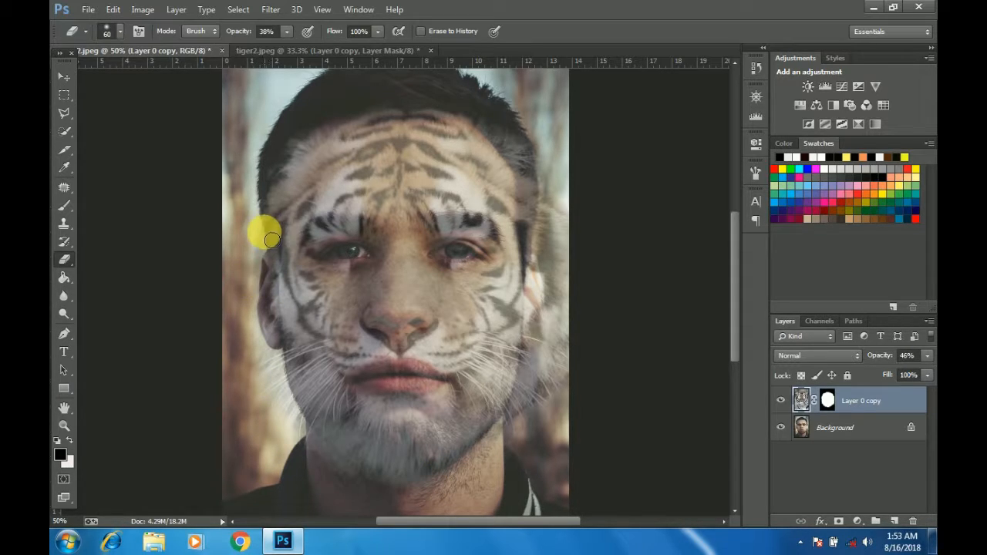
{"action": "mouse_move", "coordinate": [545, 212]}
{"action": "left_mouse_down"}
{"action": "mouse_move", "coordinate": [568, 224]}
{"action": "mouse_move", "coordinate": [576, 250]}
{"action": "mouse_move", "coordinate": [577, 220]}
{"action": "mouse_move", "coordinate": [570, 215]}
{"action": "mouse_move", "coordinate": [568, 251]}
{"action": "mouse_move", "coordinate": [557, 201]}
{"action": "mouse_move", "coordinate": [553, 229]}
{"action": "mouse_move", "coordinate": [558, 191]}
{"action": "mouse_move", "coordinate": [566, 342]}
{"action": "mouse_move", "coordinate": [547, 269]}
{"action": "mouse_move", "coordinate": [549, 299]}
{"action": "mouse_move", "coordinate": [551, 250]}
{"action": "mouse_move", "coordinate": [425, 333]}
{"action": "mouse_move", "coordinate": [384, 332]}
{"action": "mouse_move", "coordinate": [411, 343]}
{"action": "mouse_move", "coordinate": [376, 324]}
{"action": "left_mouse_up"}
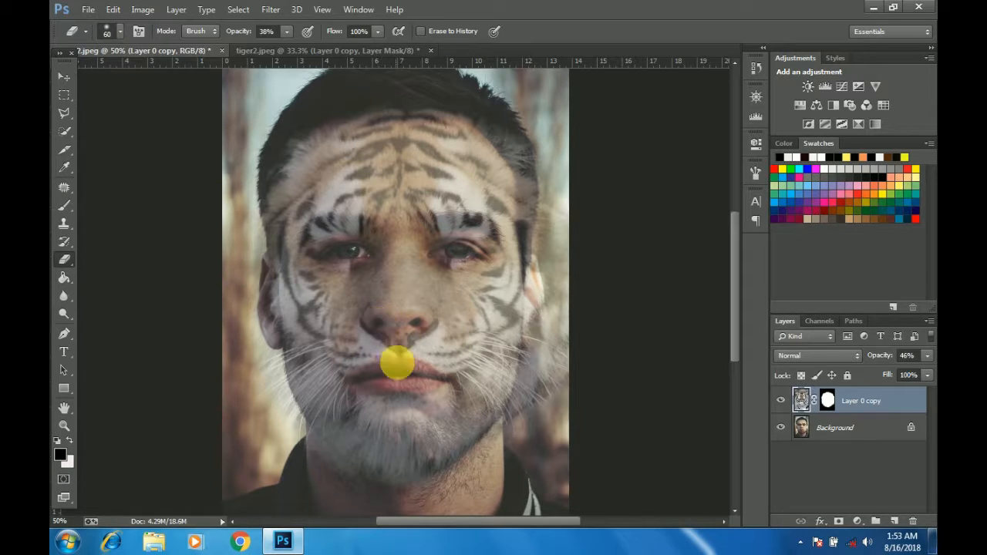
{"action": "left_click", "coordinate": [400, 349]}
{"action": "mouse_move", "coordinate": [414, 356]}
{"action": "left_mouse_down"}
{"action": "mouse_move", "coordinate": [385, 342]}
{"action": "mouse_move", "coordinate": [408, 364]}
{"action": "left_mouse_up"}
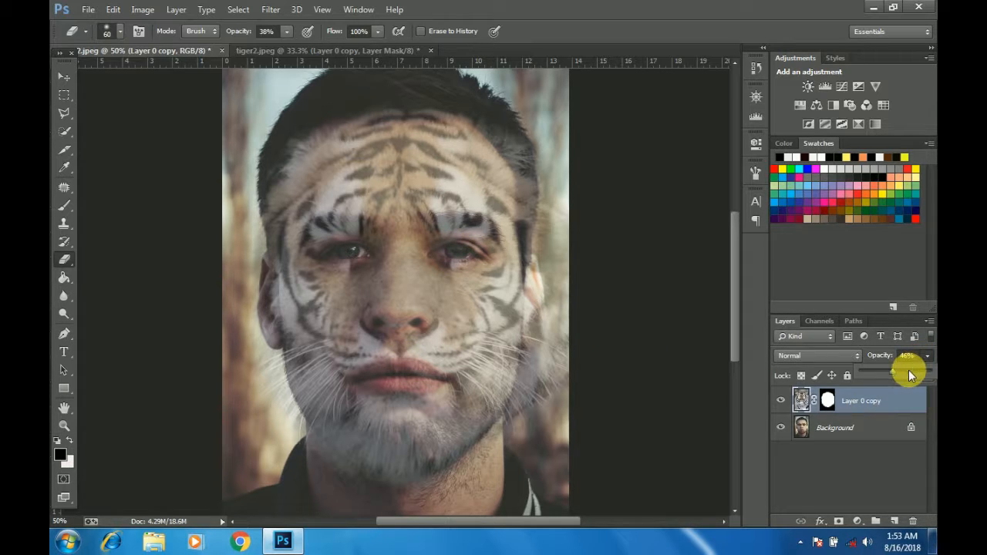
Step: Set the tiger layer's opacity to 85% and its blend mode to Multiply
{"action": "left_click_drag", "start_coordinate": [910, 371], "coordinate": [920, 371]}
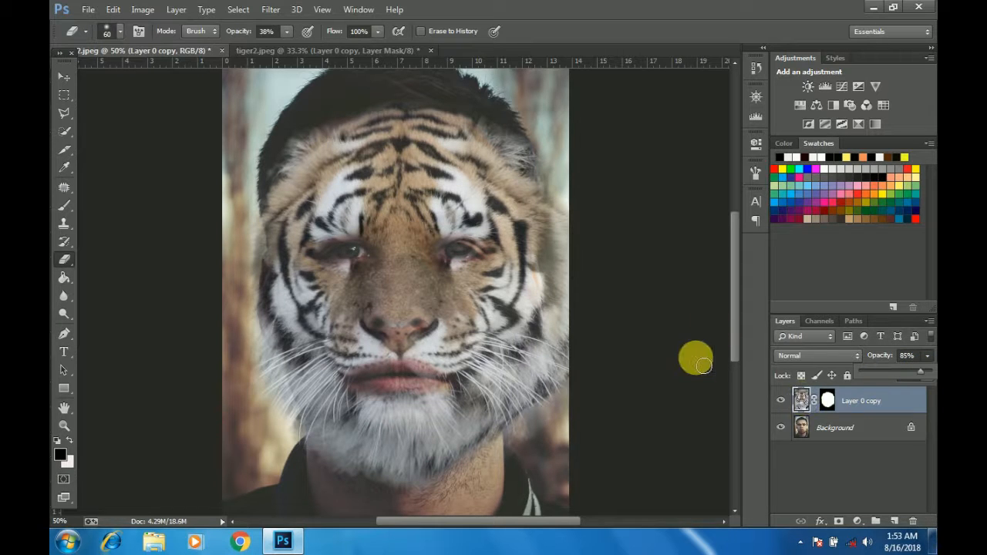
{"action": "left_click", "coordinate": [855, 356]}
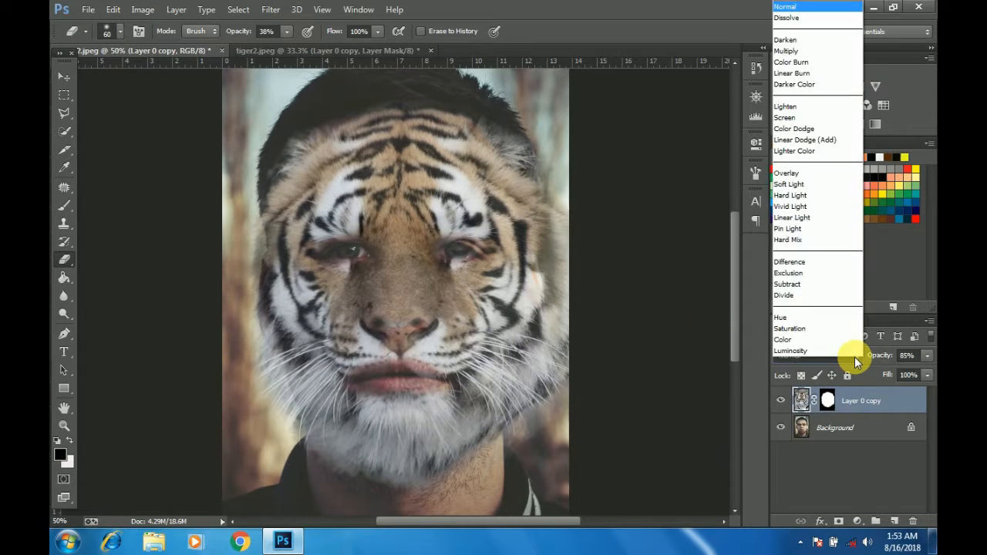
{"action": "left_click", "coordinate": [803, 51]}
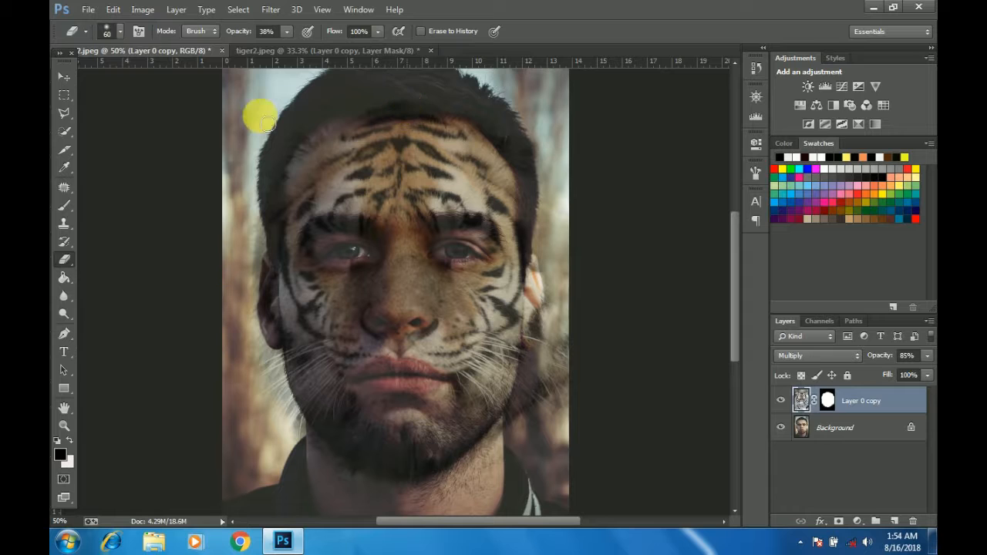
Step: Erase the tiger fur and whiskers spilling over the man's temples, ears, jaw edges and the background
{"action": "mouse_move", "coordinate": [286, 208]}
{"action": "left_mouse_down"}
{"action": "mouse_move", "coordinate": [275, 175]}
{"action": "mouse_move", "coordinate": [277, 222]}
{"action": "left_mouse_up"}
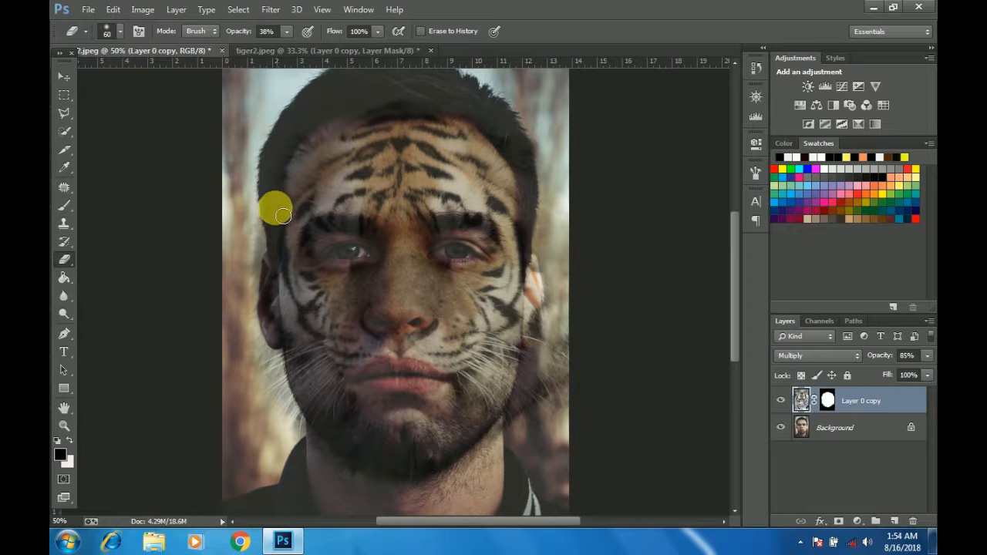
{"action": "mouse_move", "coordinate": [275, 270]}
{"action": "left_mouse_down"}
{"action": "mouse_move", "coordinate": [263, 239]}
{"action": "mouse_move", "coordinate": [265, 328]}
{"action": "mouse_move", "coordinate": [257, 247]}
{"action": "mouse_move", "coordinate": [267, 233]}
{"action": "mouse_move", "coordinate": [268, 260]}
{"action": "mouse_move", "coordinate": [246, 144]}
{"action": "mouse_move", "coordinate": [262, 153]}
{"action": "mouse_move", "coordinate": [265, 287]}
{"action": "mouse_move", "coordinate": [291, 280]}
{"action": "mouse_move", "coordinate": [275, 277]}
{"action": "mouse_move", "coordinate": [269, 303]}
{"action": "mouse_move", "coordinate": [261, 259]}
{"action": "mouse_move", "coordinate": [277, 373]}
{"action": "mouse_move", "coordinate": [271, 339]}
{"action": "mouse_move", "coordinate": [258, 349]}
{"action": "mouse_move", "coordinate": [265, 390]}
{"action": "mouse_move", "coordinate": [297, 432]}
{"action": "mouse_move", "coordinate": [287, 377]}
{"action": "mouse_move", "coordinate": [295, 421]}
{"action": "mouse_move", "coordinate": [333, 463]}
{"action": "mouse_move", "coordinate": [301, 420]}
{"action": "mouse_move", "coordinate": [336, 512]}
{"action": "mouse_move", "coordinate": [344, 484]}
{"action": "mouse_move", "coordinate": [363, 490]}
{"action": "mouse_move", "coordinate": [340, 472]}
{"action": "mouse_move", "coordinate": [408, 496]}
{"action": "mouse_move", "coordinate": [399, 498]}
{"action": "mouse_move", "coordinate": [439, 488]}
{"action": "mouse_move", "coordinate": [409, 499]}
{"action": "mouse_move", "coordinate": [461, 484]}
{"action": "mouse_move", "coordinate": [451, 480]}
{"action": "mouse_move", "coordinate": [491, 462]}
{"action": "mouse_move", "coordinate": [477, 473]}
{"action": "mouse_move", "coordinate": [520, 416]}
{"action": "mouse_move", "coordinate": [549, 422]}
{"action": "mouse_move", "coordinate": [548, 379]}
{"action": "mouse_move", "coordinate": [564, 412]}
{"action": "mouse_move", "coordinate": [553, 355]}
{"action": "mouse_move", "coordinate": [565, 325]}
{"action": "mouse_move", "coordinate": [551, 375]}
{"action": "mouse_move", "coordinate": [529, 304]}
{"action": "mouse_move", "coordinate": [548, 340]}
{"action": "mouse_move", "coordinate": [537, 293]}
{"action": "mouse_move", "coordinate": [550, 311]}
{"action": "mouse_move", "coordinate": [535, 240]}
{"action": "mouse_move", "coordinate": [542, 220]}
{"action": "mouse_move", "coordinate": [532, 219]}
{"action": "mouse_move", "coordinate": [526, 271]}
{"action": "mouse_move", "coordinate": [535, 178]}
{"action": "mouse_move", "coordinate": [558, 190]}
{"action": "mouse_move", "coordinate": [531, 346]}
{"action": "left_mouse_up"}
{"action": "mouse_move", "coordinate": [549, 246]}
{"action": "left_mouse_down"}
{"action": "mouse_move", "coordinate": [551, 381]}
{"action": "mouse_move", "coordinate": [571, 334]}
{"action": "left_mouse_up"}
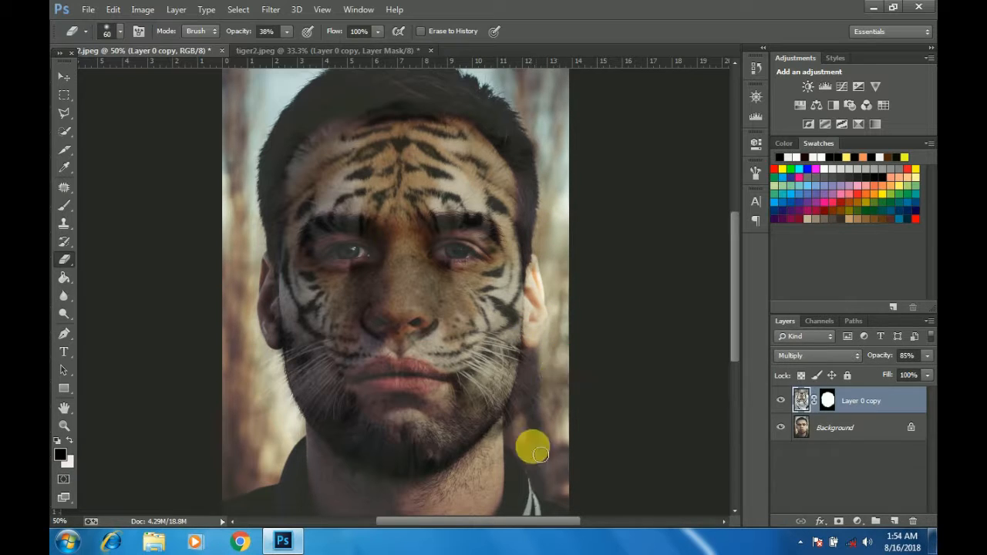
{"action": "mouse_move", "coordinate": [553, 421]}
{"action": "left_mouse_down"}
{"action": "mouse_move", "coordinate": [555, 385]}
{"action": "mouse_move", "coordinate": [518, 450]}
{"action": "mouse_move", "coordinate": [546, 350]}
{"action": "mouse_move", "coordinate": [461, 440]}
{"action": "mouse_move", "coordinate": [337, 454]}
{"action": "mouse_move", "coordinate": [319, 478]}
{"action": "mouse_move", "coordinate": [309, 441]}
{"action": "mouse_move", "coordinate": [341, 469]}
{"action": "mouse_move", "coordinate": [332, 465]}
{"action": "mouse_move", "coordinate": [421, 491]}
{"action": "mouse_move", "coordinate": [491, 466]}
{"action": "mouse_move", "coordinate": [345, 327]}
{"action": "mouse_move", "coordinate": [295, 262]}
{"action": "mouse_move", "coordinate": [287, 223]}
{"action": "mouse_move", "coordinate": [280, 235]}
{"action": "mouse_move", "coordinate": [286, 189]}
{"action": "mouse_move", "coordinate": [275, 246]}
{"action": "mouse_move", "coordinate": [288, 187]}
{"action": "mouse_move", "coordinate": [277, 212]}
{"action": "mouse_move", "coordinate": [275, 202]}
{"action": "mouse_move", "coordinate": [275, 282]}
{"action": "mouse_move", "coordinate": [286, 261]}
{"action": "mouse_move", "coordinate": [264, 318]}
{"action": "mouse_move", "coordinate": [264, 336]}
{"action": "mouse_move", "coordinate": [282, 328]}
{"action": "mouse_move", "coordinate": [284, 357]}
{"action": "mouse_move", "coordinate": [286, 334]}
{"action": "mouse_move", "coordinate": [281, 328]}
{"action": "mouse_move", "coordinate": [280, 363]}
{"action": "mouse_move", "coordinate": [274, 321]}
{"action": "mouse_move", "coordinate": [279, 353]}
{"action": "mouse_move", "coordinate": [293, 274]}
{"action": "mouse_move", "coordinate": [315, 234]}
{"action": "left_mouse_up"}
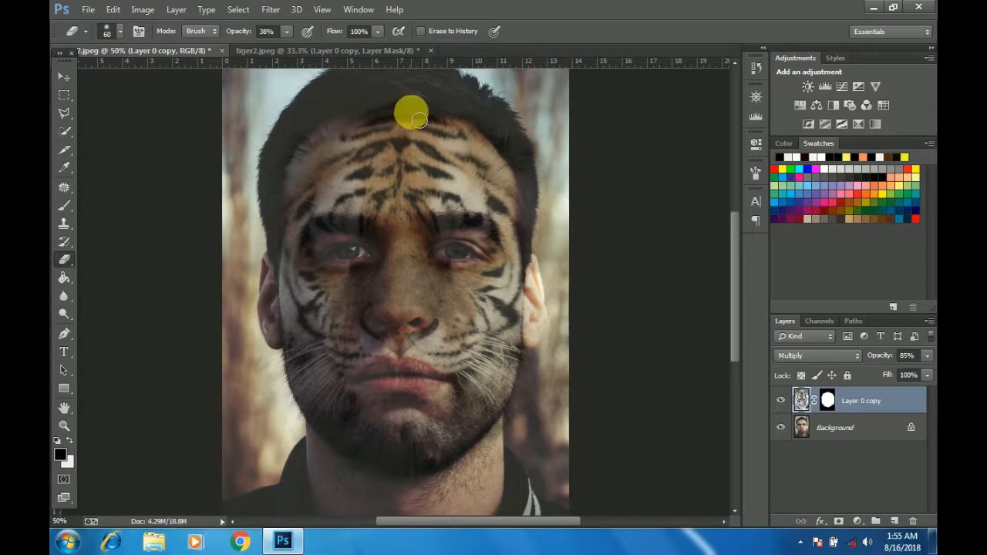
Step: Erase the remaining tiger texture along the man's hairline and over his lips and both eyes
{"action": "mouse_move", "coordinate": [414, 111]}
{"action": "left_mouse_down"}
{"action": "mouse_move", "coordinate": [422, 103]}
{"action": "mouse_move", "coordinate": [381, 110]}
{"action": "mouse_move", "coordinate": [459, 115]}
{"action": "left_mouse_up"}
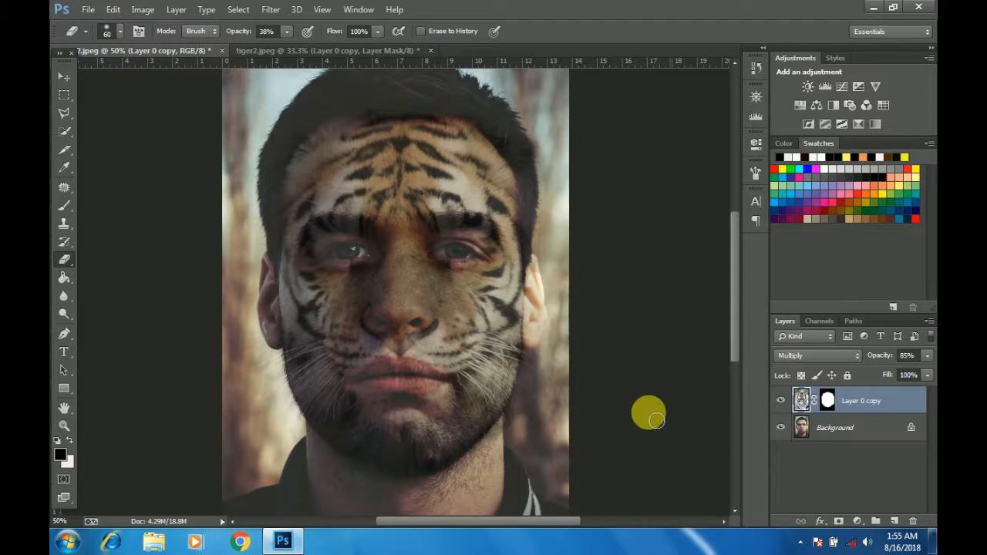
{"action": "left_click", "coordinate": [387, 388]}
{"action": "left_click_drag", "start_coordinate": [395, 386], "coordinate": [438, 382]}
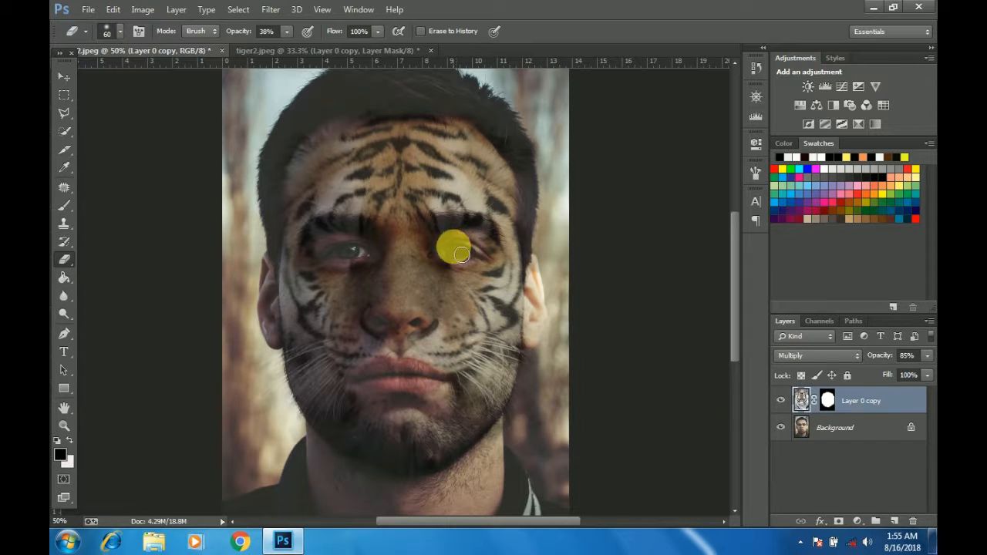
{"action": "left_click", "coordinate": [432, 247]}
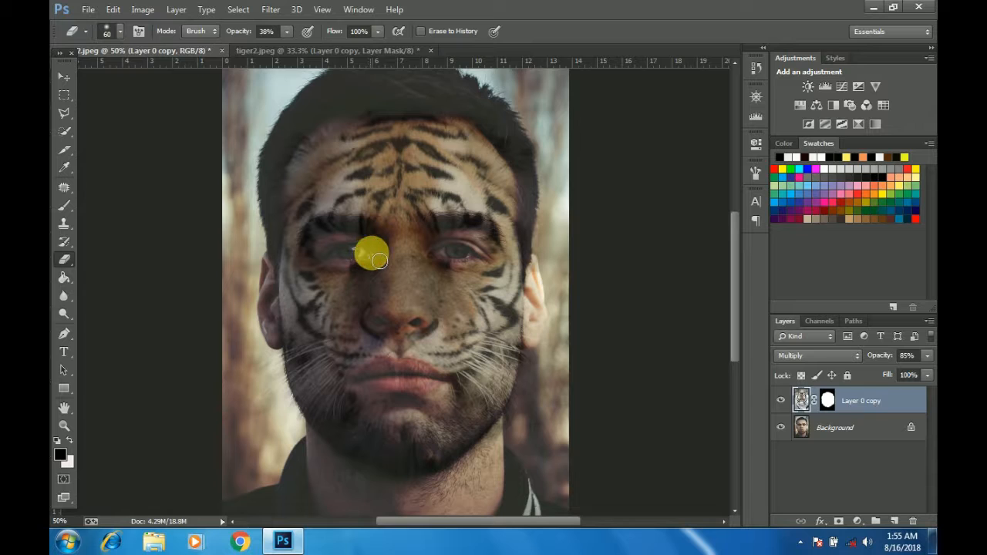
{"action": "left_click_drag", "start_coordinate": [360, 260], "coordinate": [336, 263]}
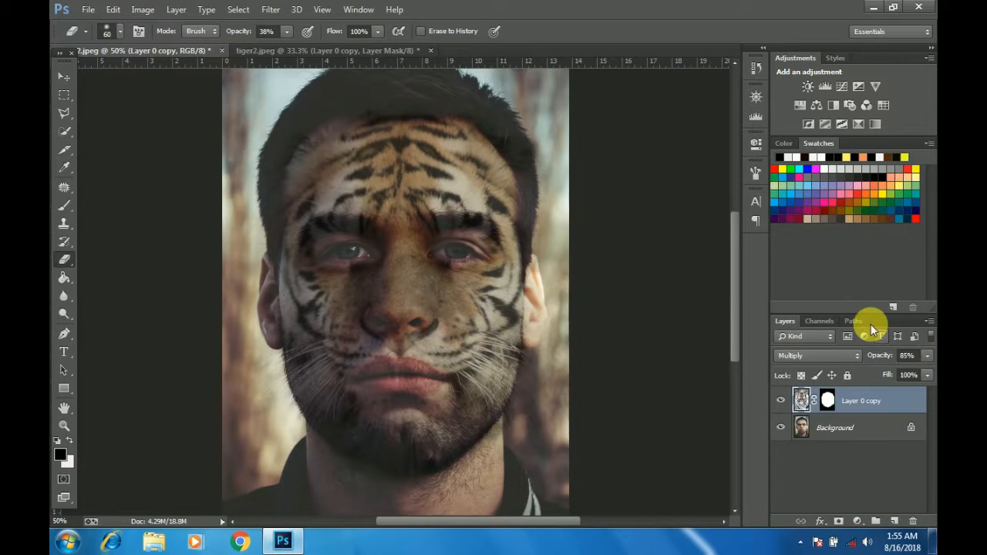
Step: Add a Hue/Saturation adjustment clipped to the tiger layer, with hue +163 and saturation +64
{"action": "left_click", "coordinate": [856, 522]}
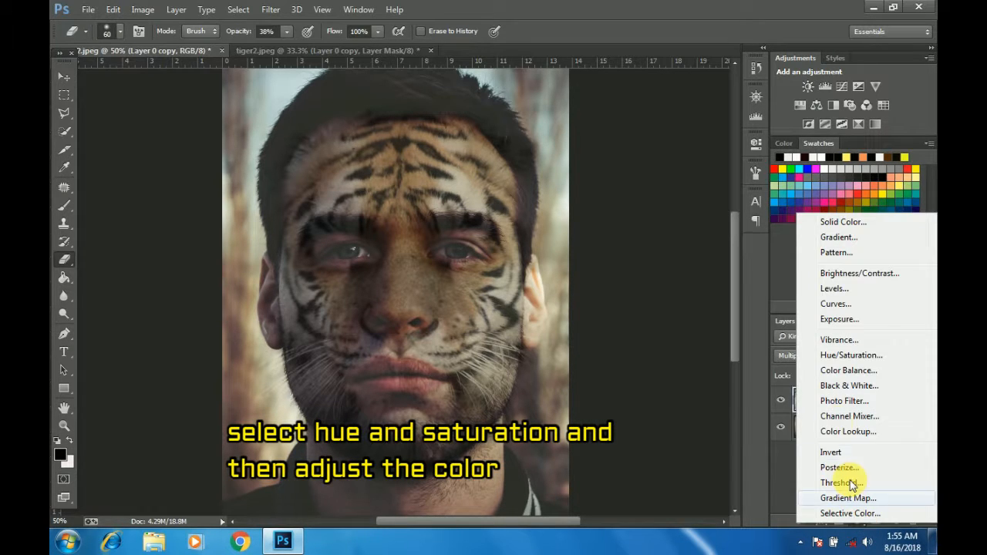
{"action": "left_click", "coordinate": [848, 355]}
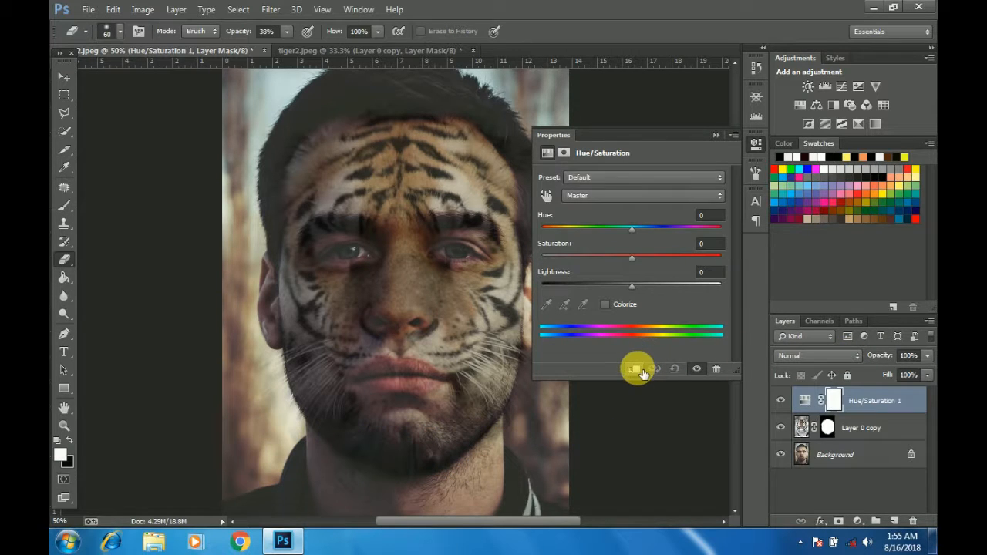
{"action": "left_click", "coordinate": [642, 371]}
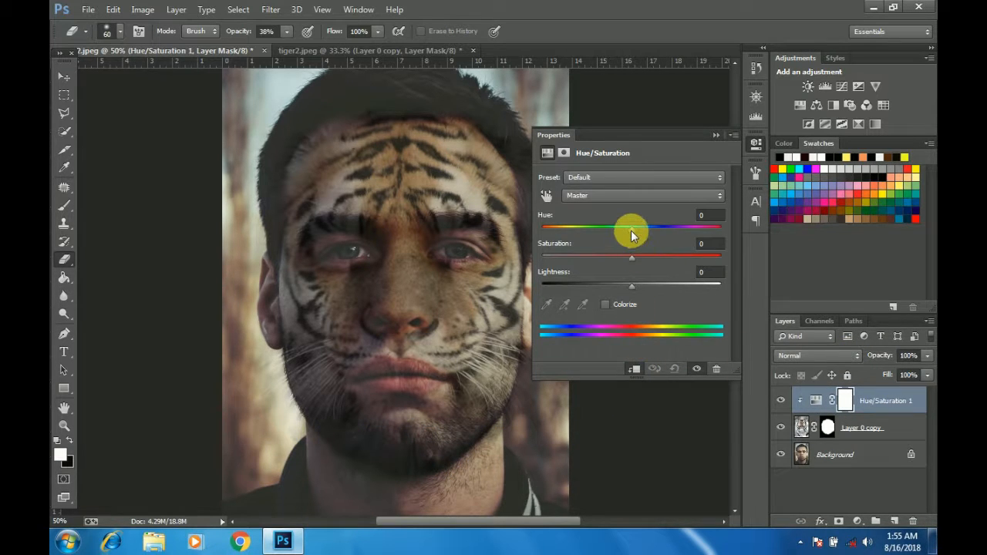
{"action": "left_click_drag", "start_coordinate": [631, 230], "coordinate": [715, 230]}
{"action": "left_click_drag", "start_coordinate": [631, 257], "coordinate": [694, 265]}
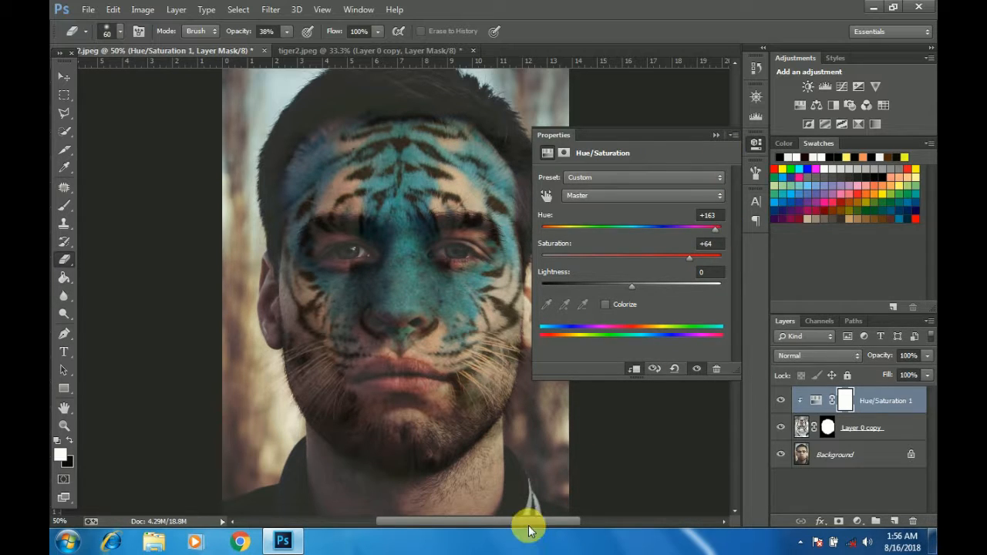
{"action": "left_click_drag", "start_coordinate": [529, 522], "coordinate": [550, 522]}
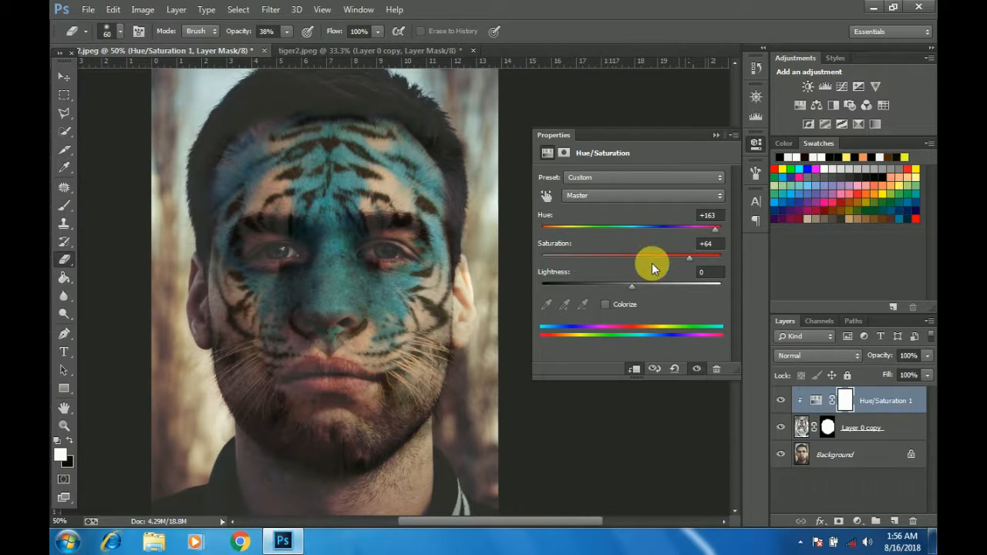
Step: Try a yellow tint on the tiger face with hue +37, saturation +78 and lightness -6
{"action": "left_click_drag", "start_coordinate": [717, 229], "coordinate": [664, 232]}
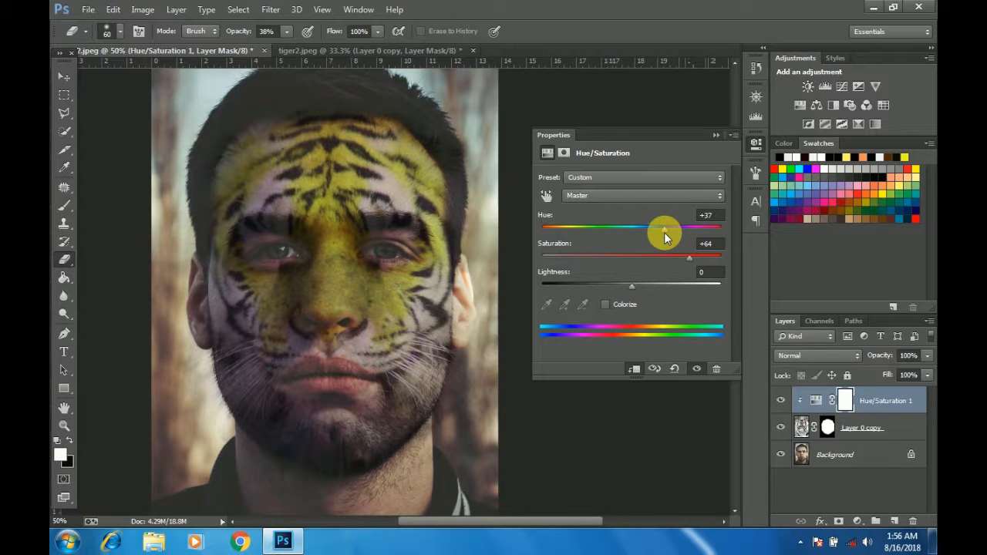
{"action": "left_click_drag", "start_coordinate": [690, 262], "coordinate": [702, 263]}
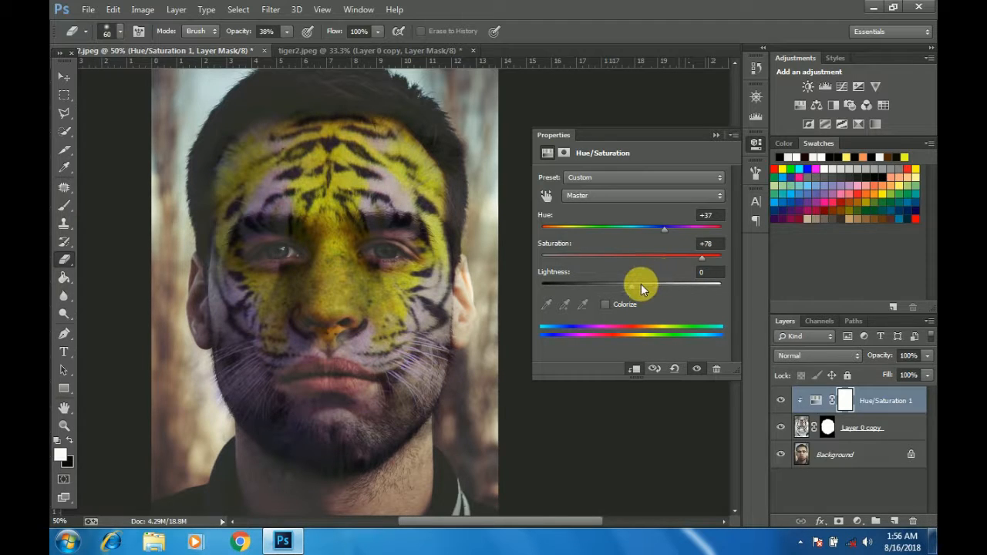
{"action": "mouse_move", "coordinate": [630, 287]}
{"action": "left_mouse_down"}
{"action": "mouse_move", "coordinate": [654, 286]}
{"action": "mouse_move", "coordinate": [626, 296]}
{"action": "left_mouse_up"}
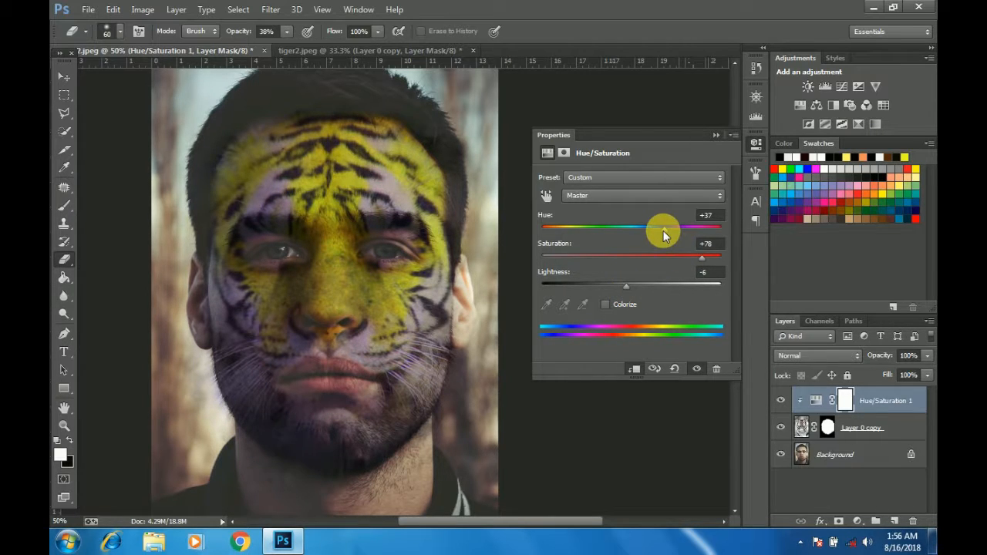
Step: Try an orange tint on the tiger face with hue -20, saturation +59 and lightness +5
{"action": "left_click_drag", "start_coordinate": [653, 230], "coordinate": [613, 232]}
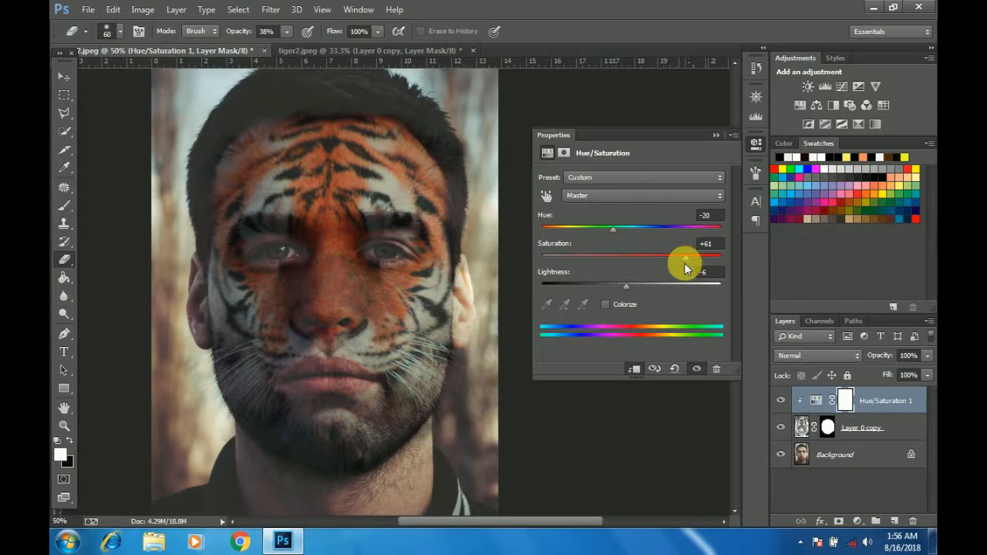
{"action": "left_click_drag", "start_coordinate": [685, 266], "coordinate": [683, 265]}
{"action": "left_click_drag", "start_coordinate": [635, 289], "coordinate": [635, 290]}
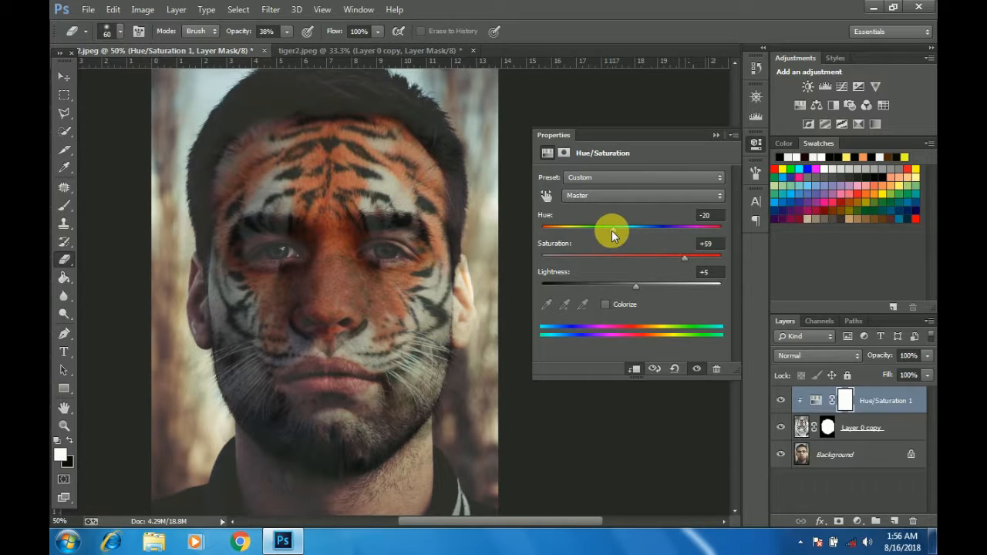
Step: Try a purple tint on the tiger face with hue -129, saturation +80 and lightness +14
{"action": "left_click_drag", "start_coordinate": [611, 230], "coordinate": [560, 235]}
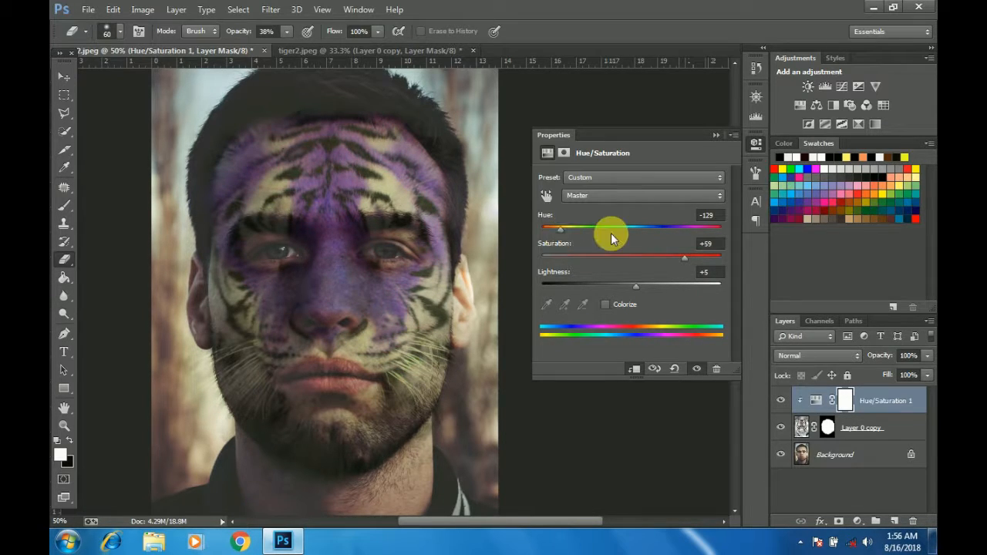
{"action": "left_click_drag", "start_coordinate": [683, 260], "coordinate": [703, 260]}
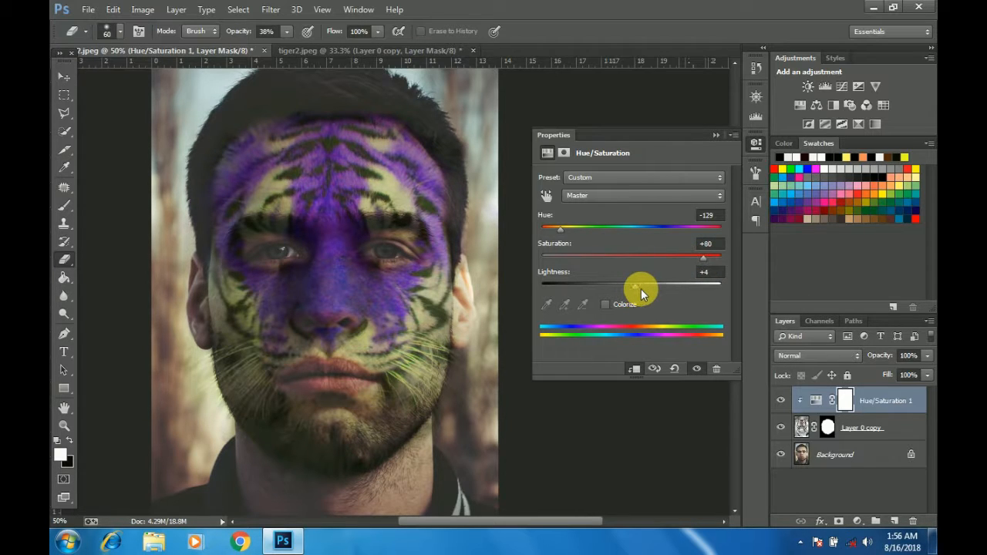
{"action": "left_click_drag", "start_coordinate": [641, 289], "coordinate": [643, 288]}
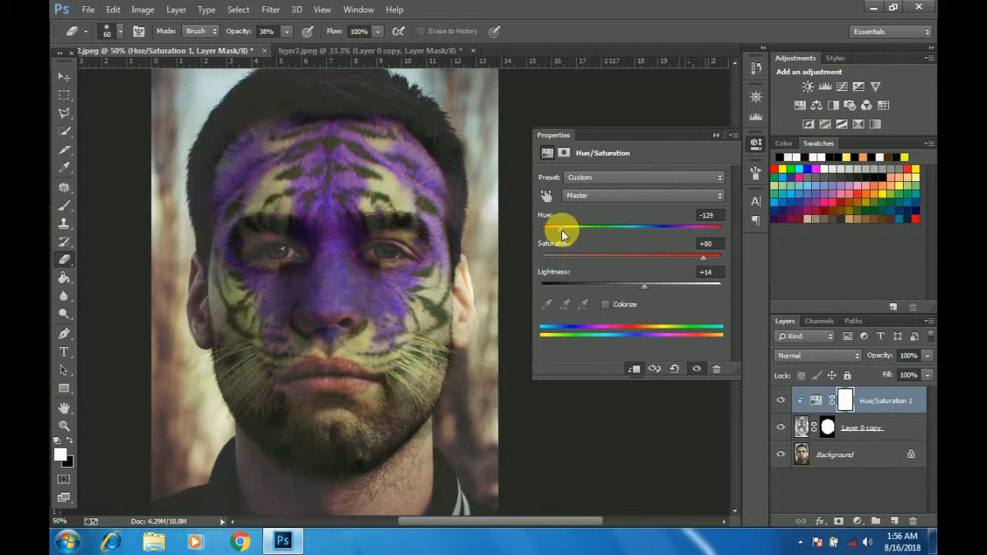
Step: Try a blue tint on the tiger face with hue -180, reducing the saturation and slightly lowering the lightness
{"action": "left_click_drag", "start_coordinate": [560, 229], "coordinate": [540, 234]}
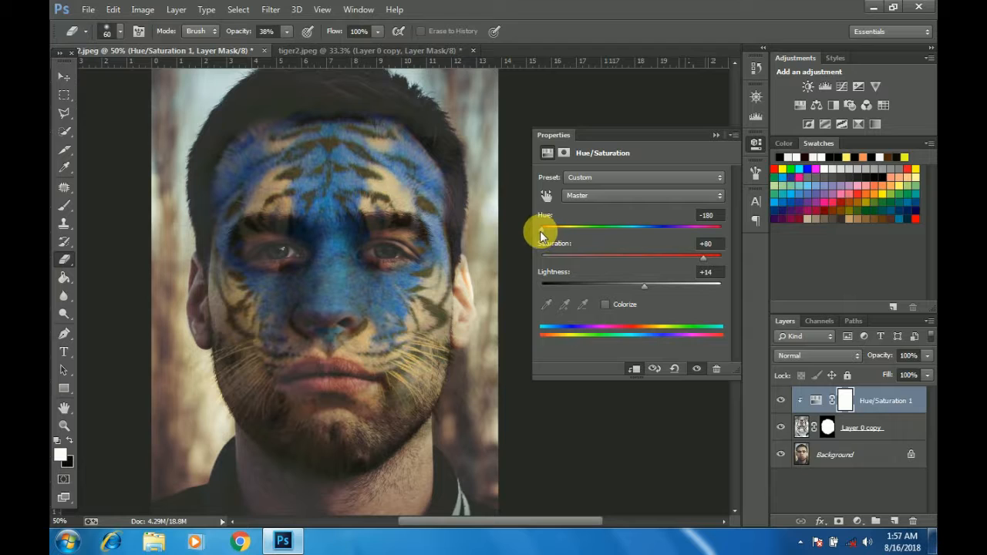
{"action": "mouse_move", "coordinate": [702, 266]}
{"action": "left_mouse_down"}
{"action": "mouse_move", "coordinate": [707, 259]}
{"action": "mouse_move", "coordinate": [685, 264]}
{"action": "left_mouse_up"}
{"action": "mouse_move", "coordinate": [644, 290]}
{"action": "left_mouse_down"}
{"action": "mouse_move", "coordinate": [682, 287]}
{"action": "mouse_move", "coordinate": [631, 291]}
{"action": "mouse_move", "coordinate": [642, 292]}
{"action": "left_mouse_up"}
Step: Recolour the tiger face orange with hue -19, saturation +78 and lightness +2, close the adjustment settings and switch to the Move tool
{"action": "left_click_drag", "start_coordinate": [545, 229], "coordinate": [614, 248]}
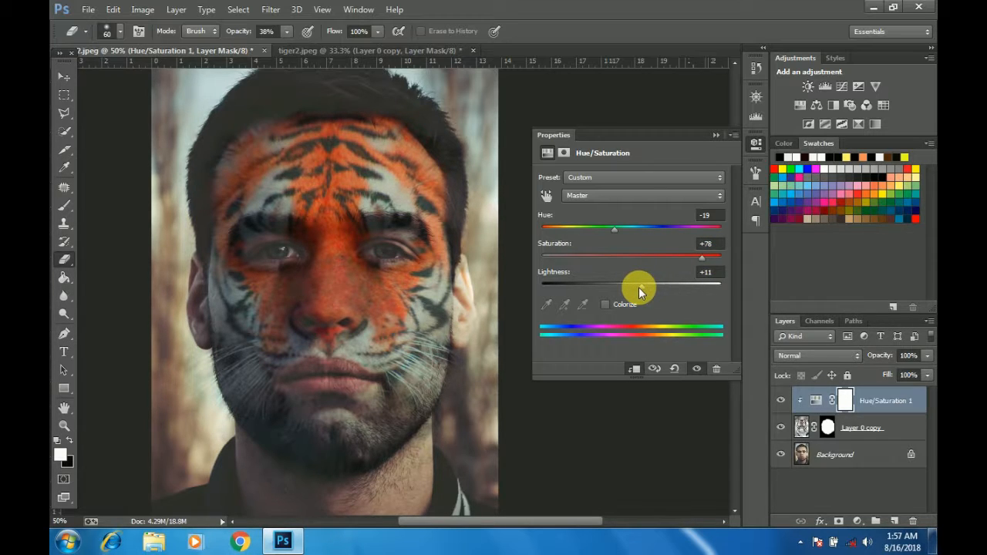
{"action": "mouse_move", "coordinate": [639, 287]}
{"action": "left_mouse_down"}
{"action": "mouse_move", "coordinate": [677, 282]}
{"action": "mouse_move", "coordinate": [633, 290]}
{"action": "left_mouse_up"}
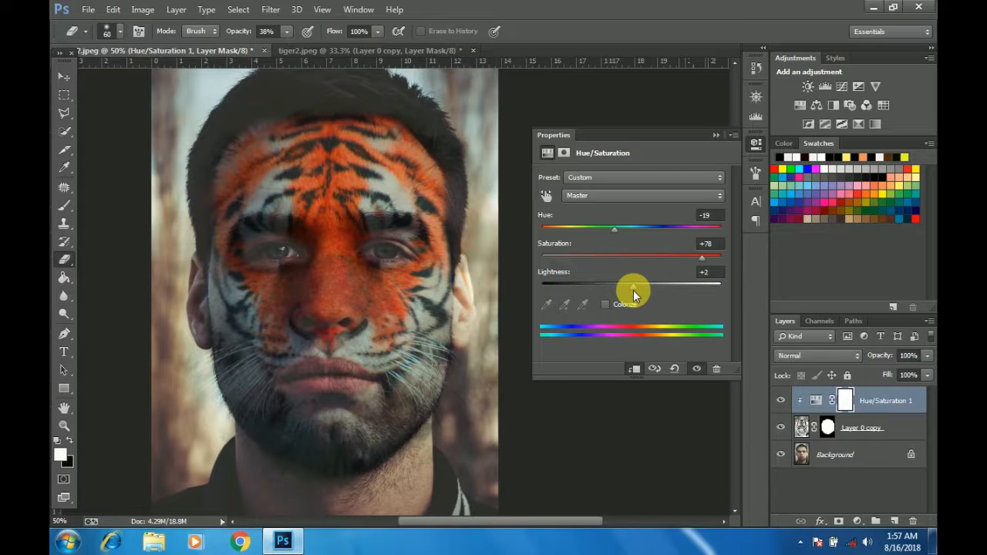
{"action": "left_click", "coordinate": [716, 136]}
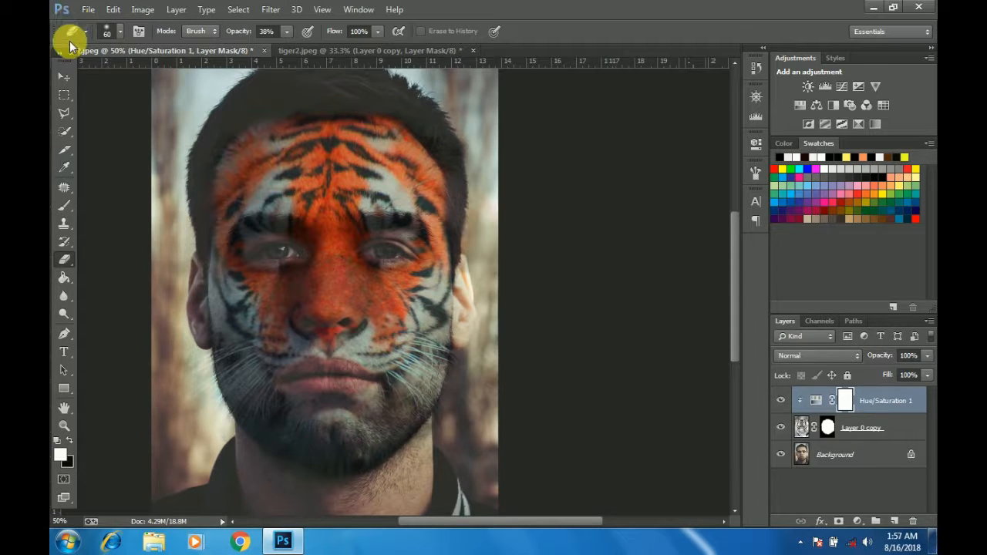
{"action": "left_click", "coordinate": [64, 76]}
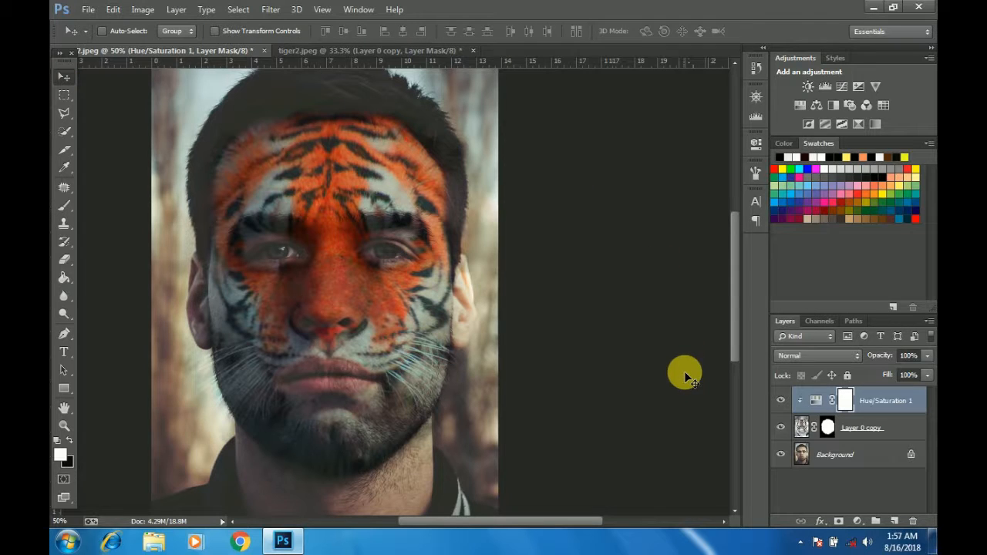